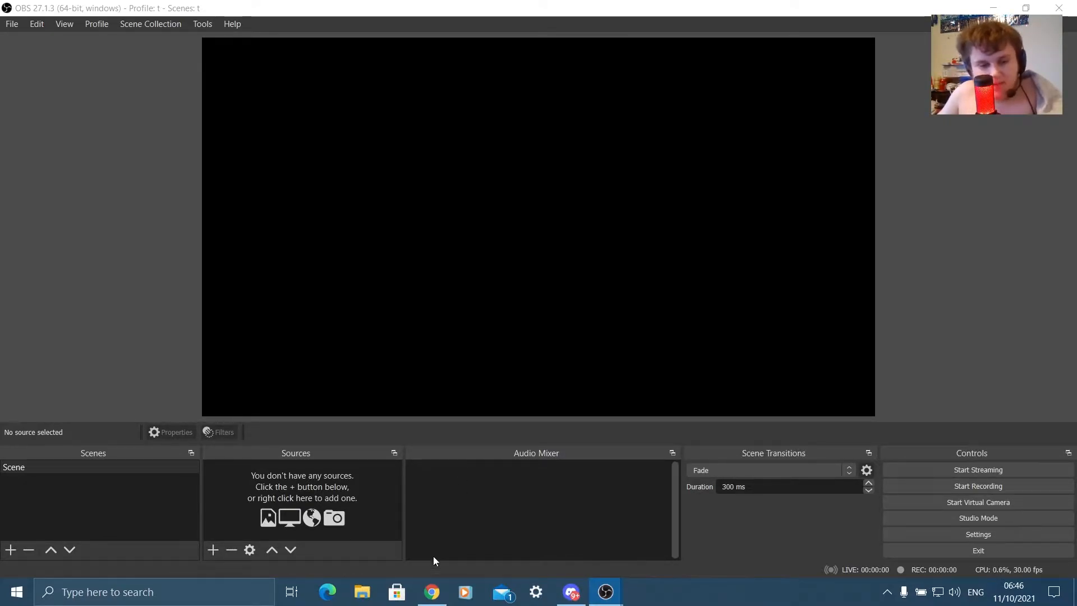
Check the latest OBS Studio release version and date on the obsproject.com page, and return to OBS
{"action": "left_click", "coordinate": [431, 591]}
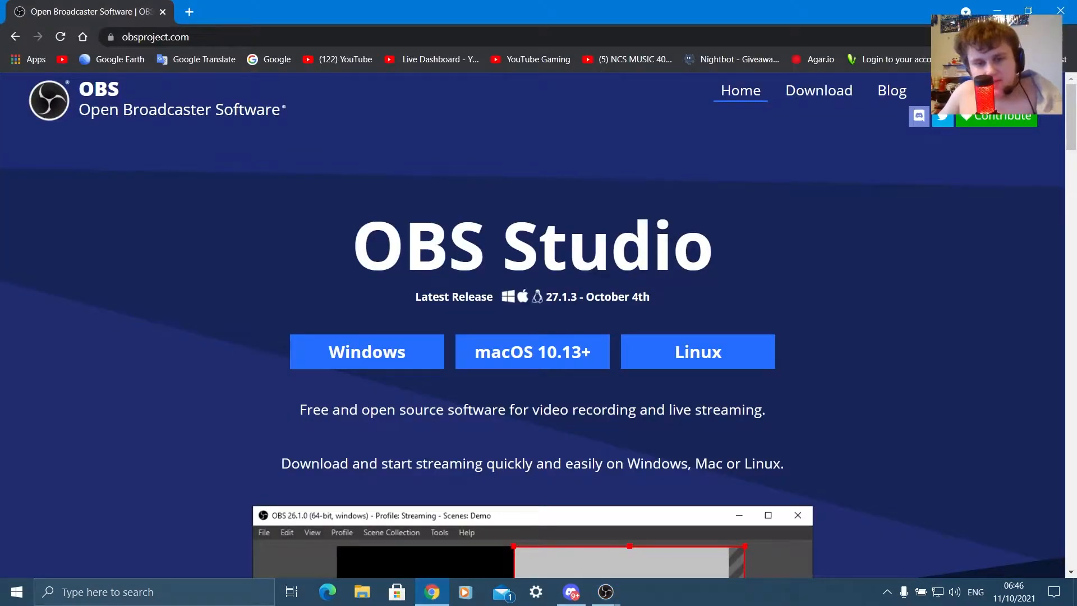
{"action": "triple_click", "coordinate": [367, 258]}
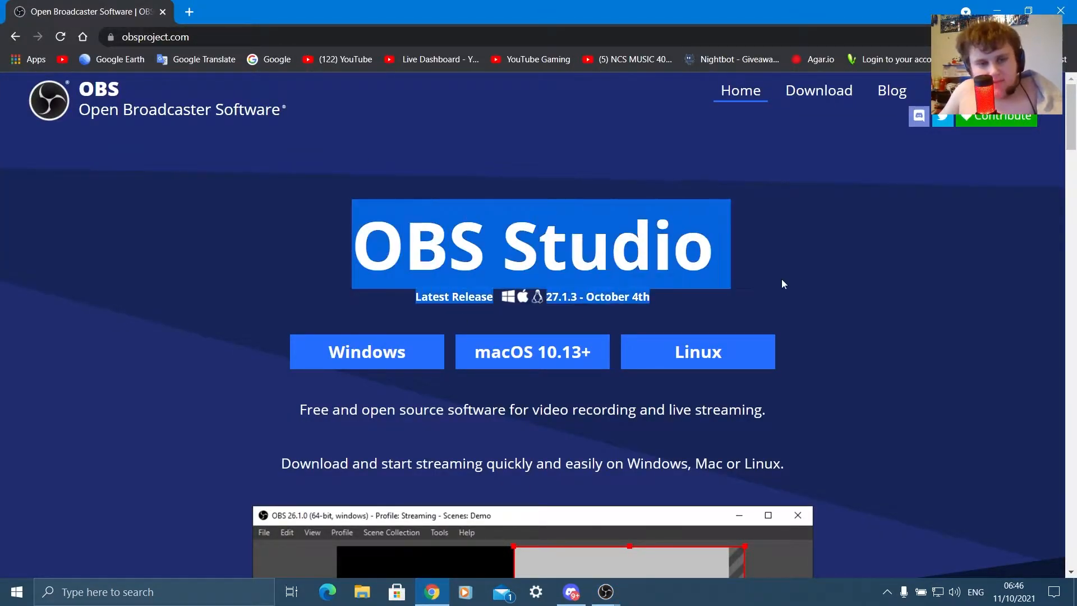
{"action": "left_click", "coordinate": [661, 301]}
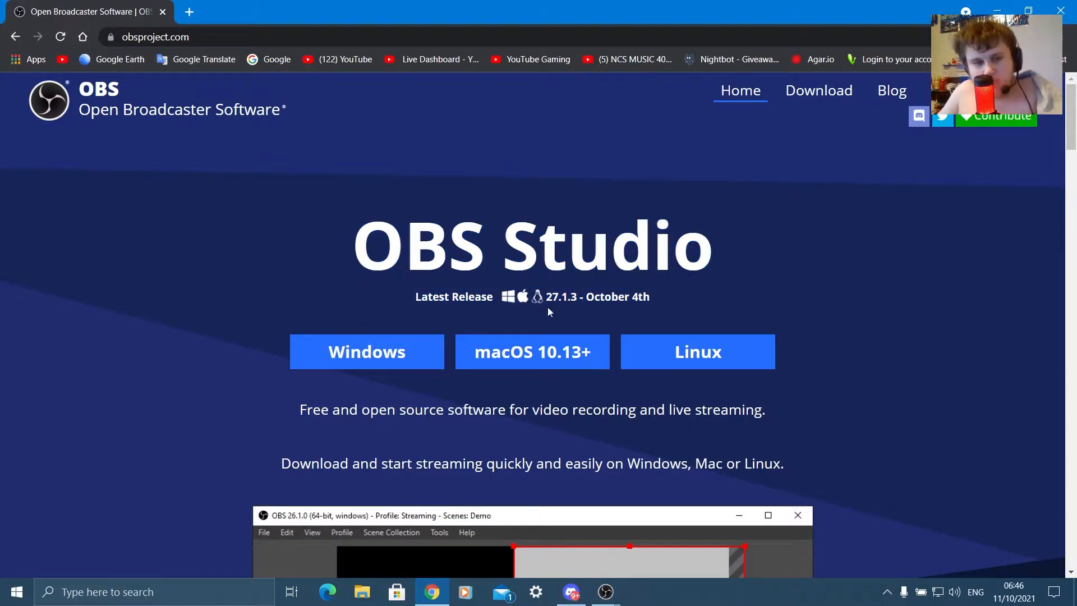
{"action": "left_click_drag", "start_coordinate": [545, 297], "coordinate": [683, 302]}
{"action": "left_click", "coordinate": [707, 313]}
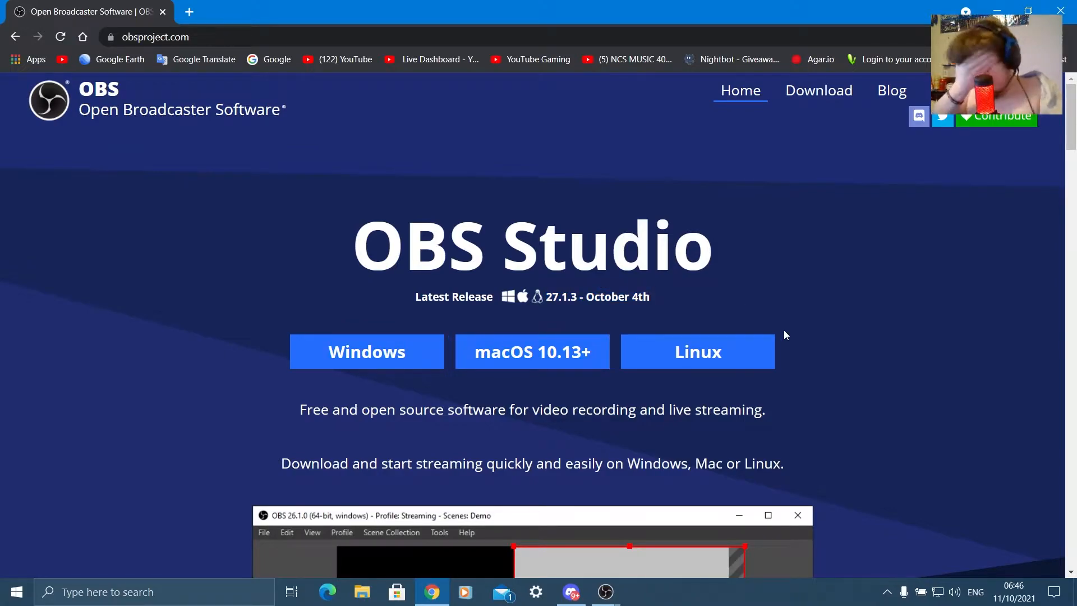
{"action": "mouse_move", "coordinate": [607, 592]}
{"action": "left_click", "coordinate": [619, 530]}
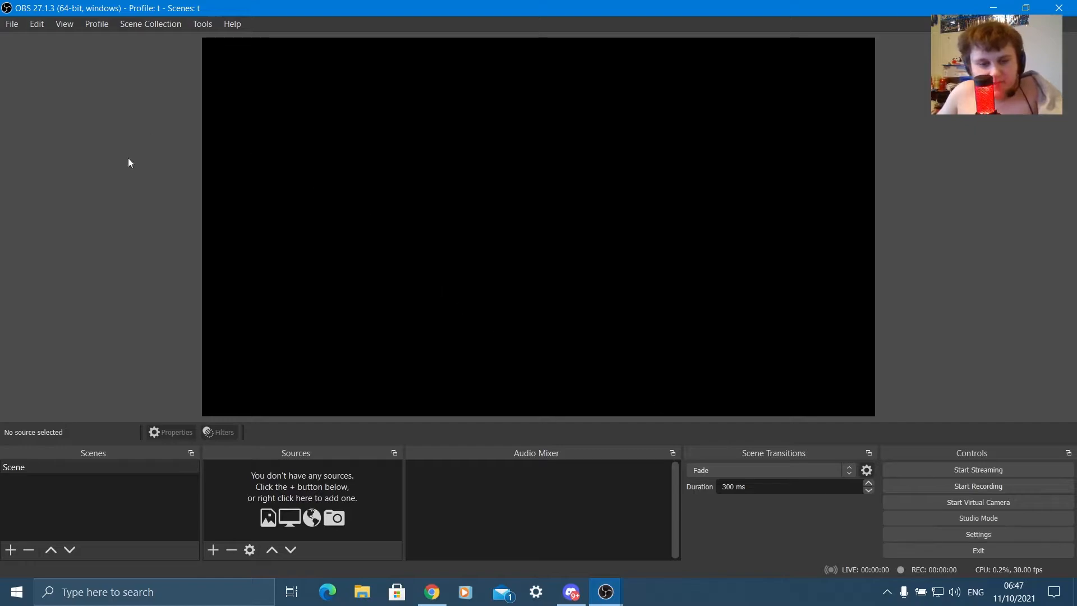
Open the settings and review the General options, including the available themes, keeping the snap sensitivity at 10.0
{"action": "left_click", "coordinate": [991, 536]}
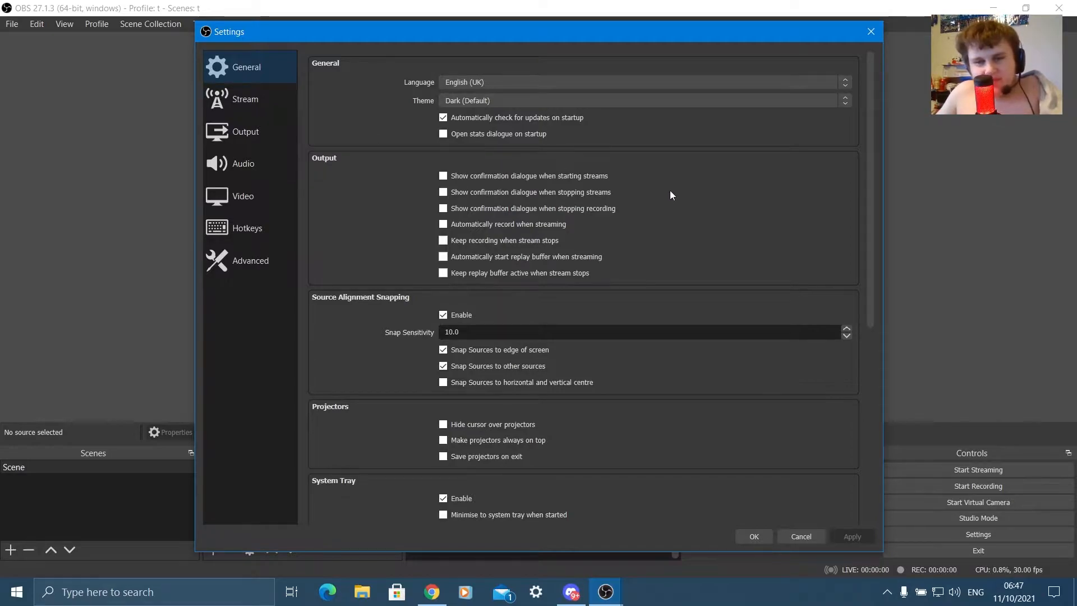
{"action": "scroll", "coordinate": [842, 224], "scroll_direction": "down", "scroll_amount": 5}
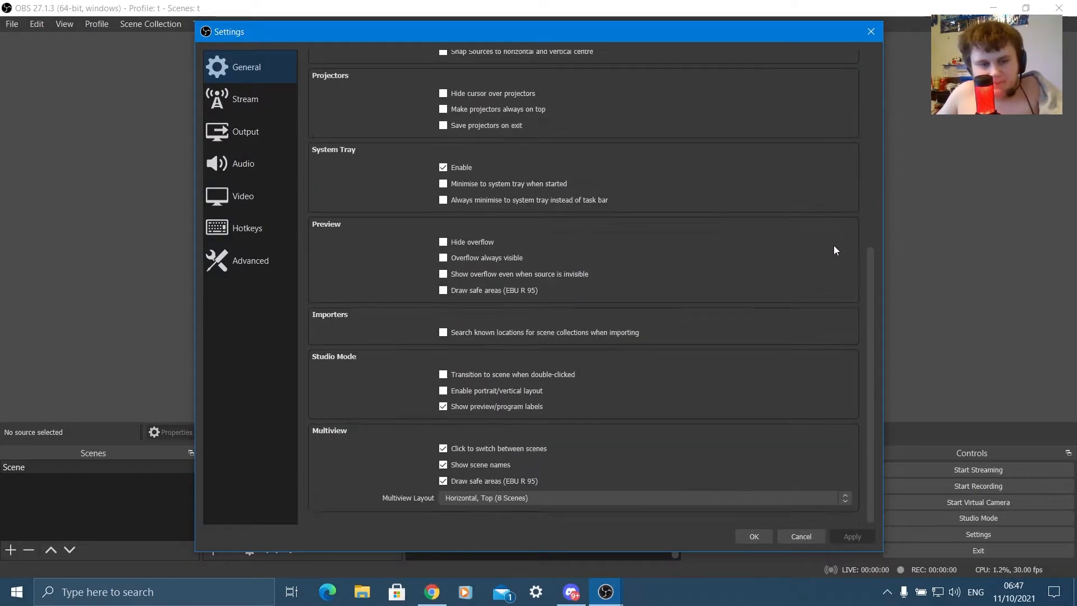
{"action": "scroll", "coordinate": [833, 247], "scroll_direction": "up", "scroll_amount": 6}
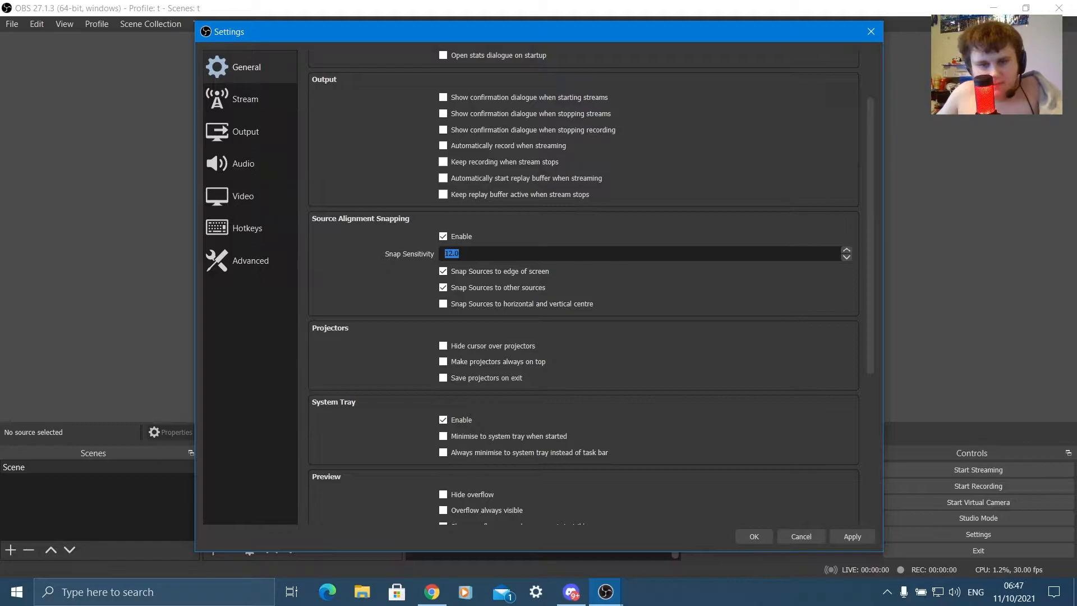
{"action": "left_click", "coordinate": [509, 257]}
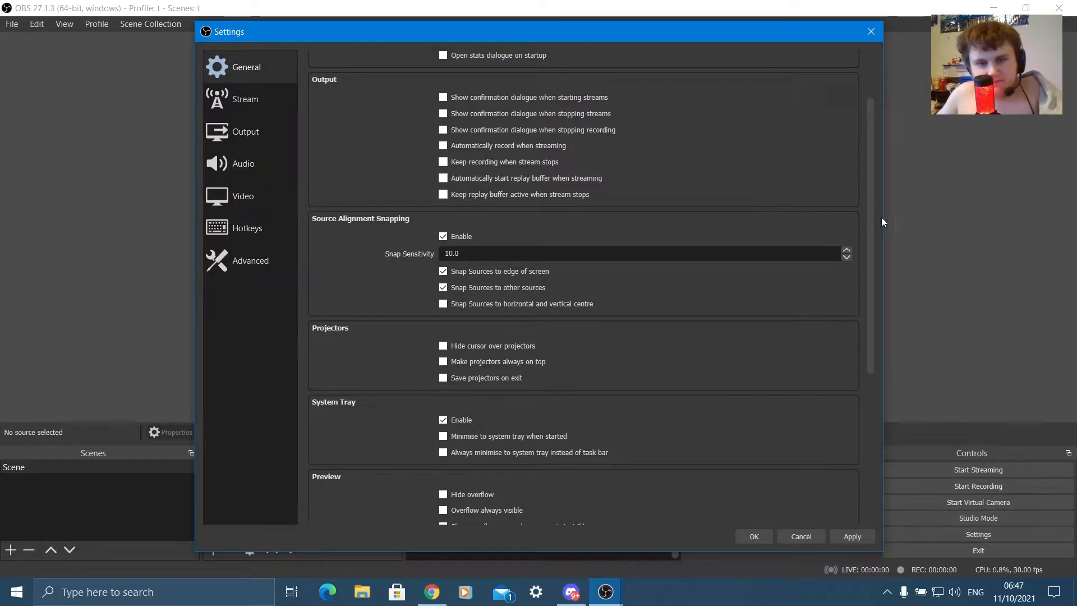
{"action": "scroll", "coordinate": [844, 211], "scroll_direction": "up", "scroll_amount": 1}
{"action": "scroll", "coordinate": [842, 206], "scroll_direction": "up", "scroll_amount": 1}
{"action": "mouse_move", "coordinate": [870, 204]}
{"action": "left_mouse_down"}
{"action": "mouse_move", "coordinate": [884, 243]}
{"action": "mouse_move", "coordinate": [876, 401]}
{"action": "mouse_move", "coordinate": [867, 185]}
{"action": "left_mouse_up"}
{"action": "left_click", "coordinate": [487, 99]}
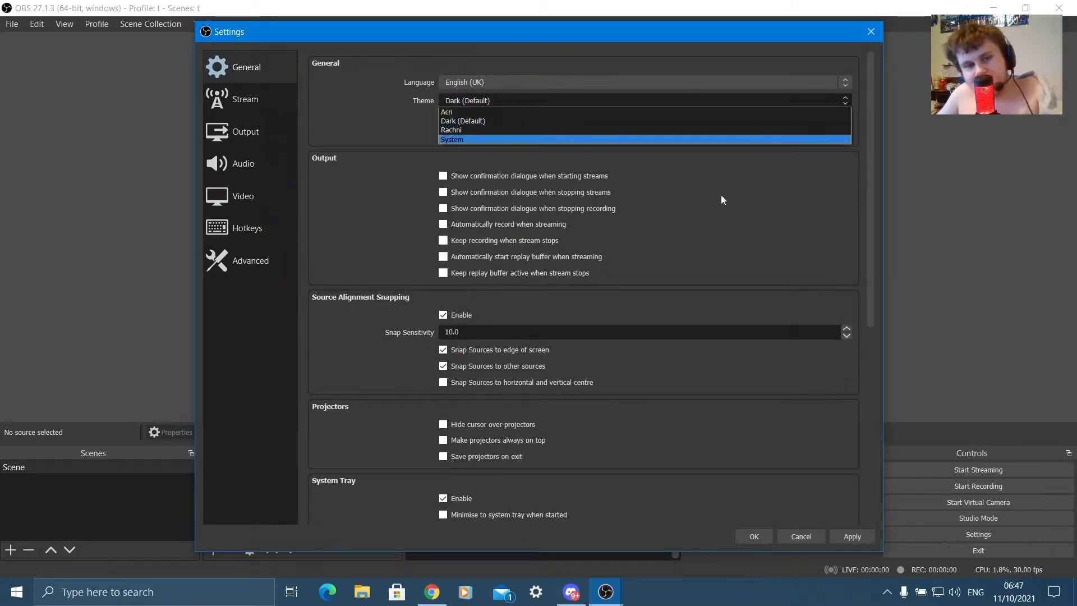
{"action": "left_click", "coordinate": [699, 183]}
Show all streaming services in the Stream settings and browse the full service list
{"action": "left_click", "coordinate": [228, 100]}
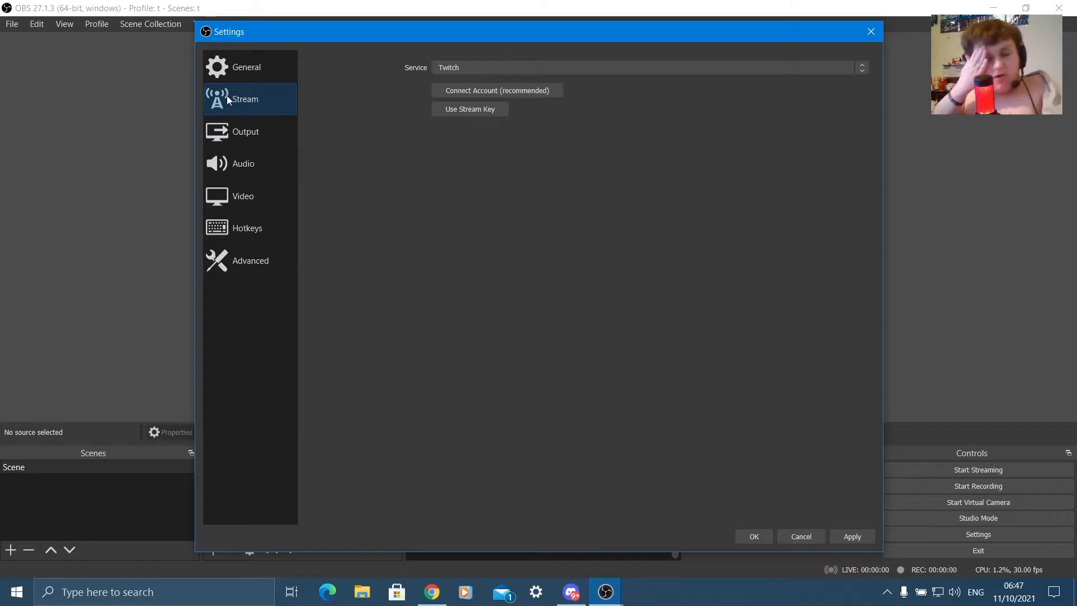
{"action": "left_click", "coordinate": [460, 67]}
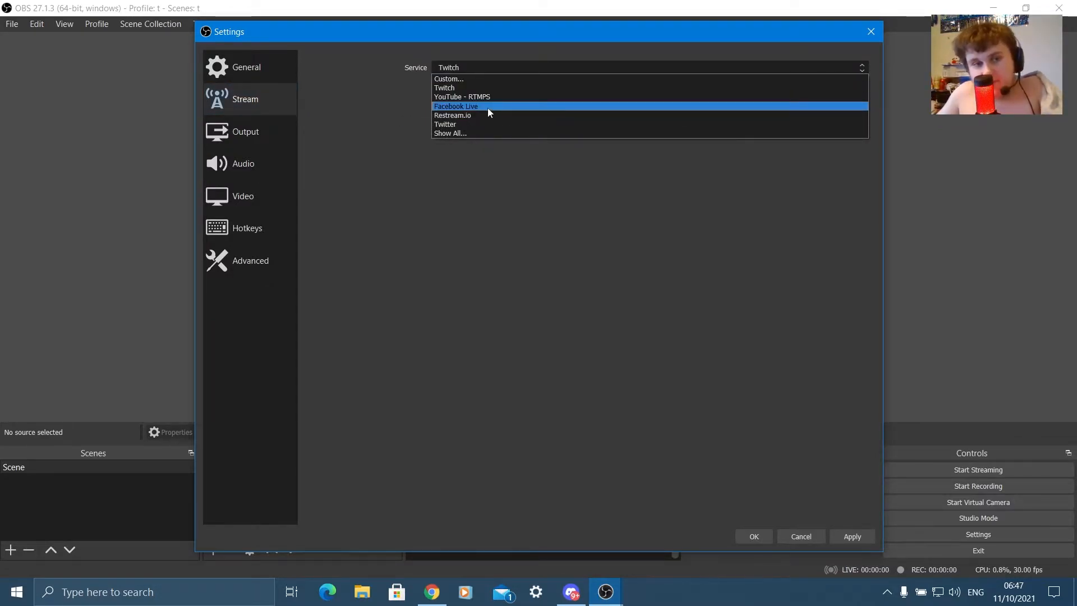
{"action": "left_click", "coordinate": [479, 133]}
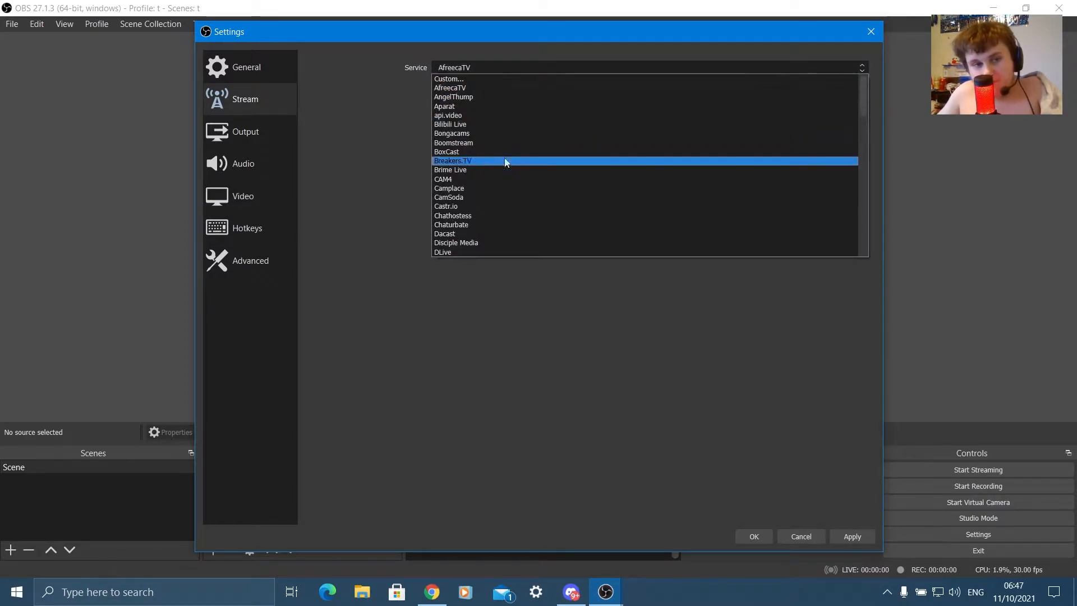
{"action": "scroll", "coordinate": [483, 149], "scroll_direction": "down", "scroll_amount": 3}
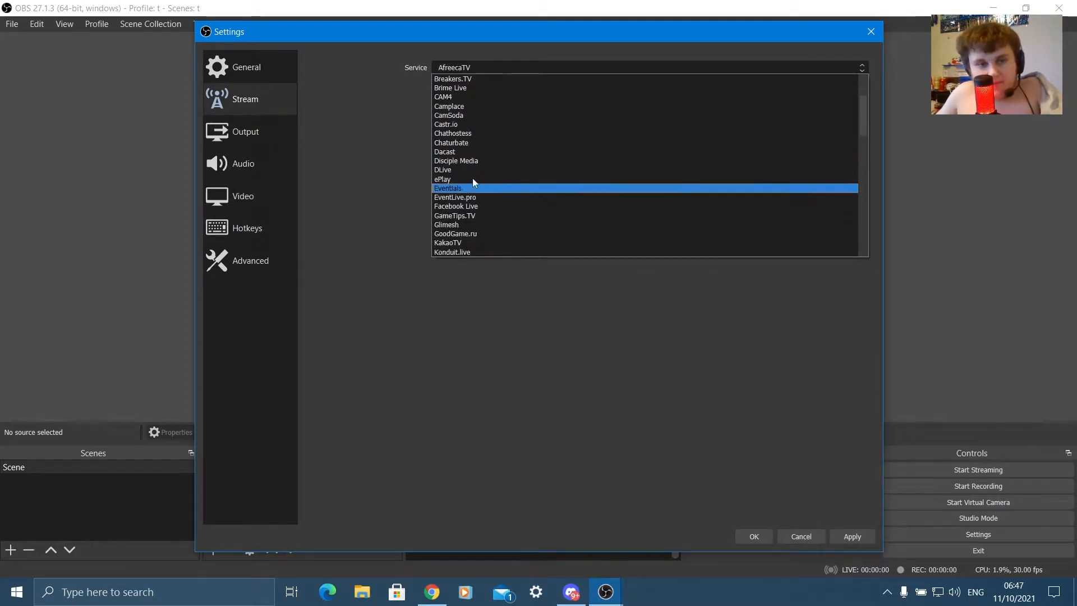
{"action": "scroll", "coordinate": [472, 175], "scroll_direction": "down", "scroll_amount": 6}
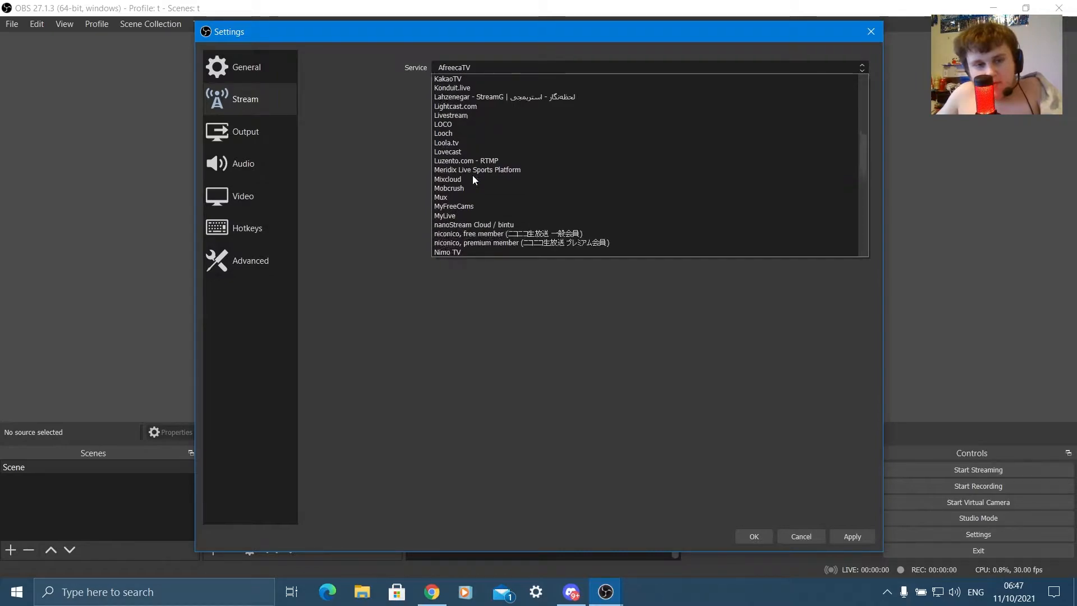
{"action": "scroll", "coordinate": [472, 175], "scroll_direction": "down", "scroll_amount": 6}
{"action": "scroll", "coordinate": [524, 250], "scroll_direction": "down", "scroll_amount": 4}
{"action": "scroll", "coordinate": [764, 245], "scroll_direction": "down", "scroll_amount": 2}
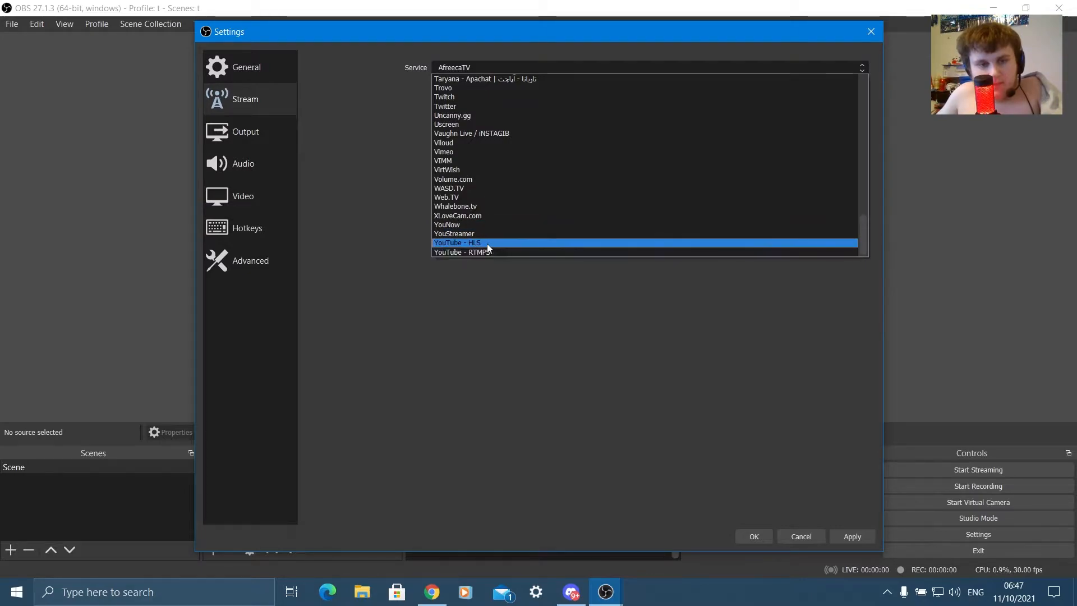
{"action": "scroll", "coordinate": [470, 224], "scroll_direction": "up", "scroll_amount": 5}
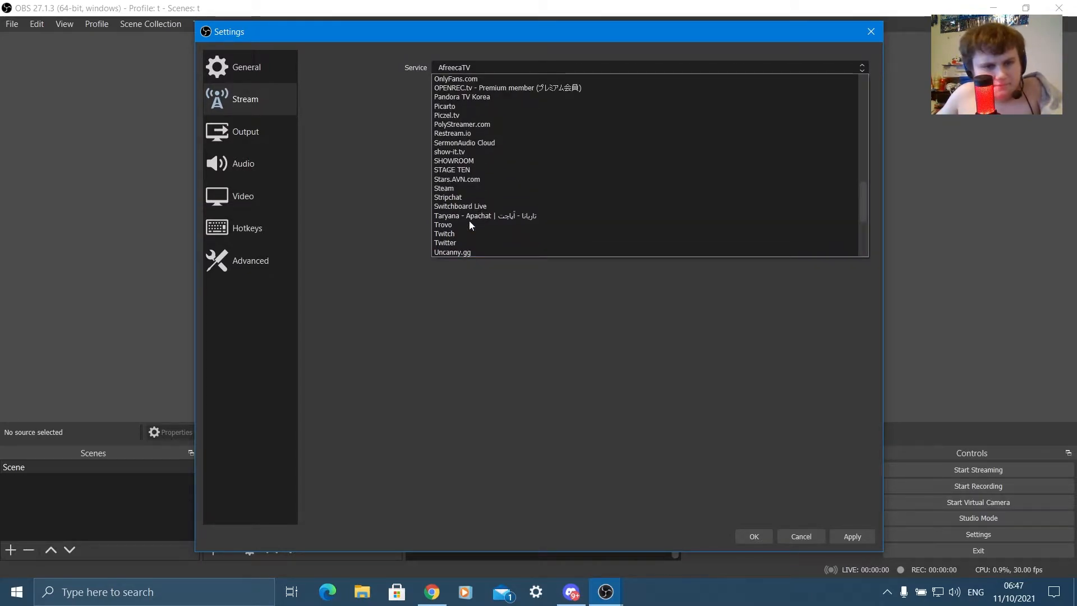
{"action": "scroll", "coordinate": [471, 222], "scroll_direction": "up", "scroll_amount": 4}
{"action": "scroll", "coordinate": [481, 213], "scroll_direction": "up", "scroll_amount": 14}
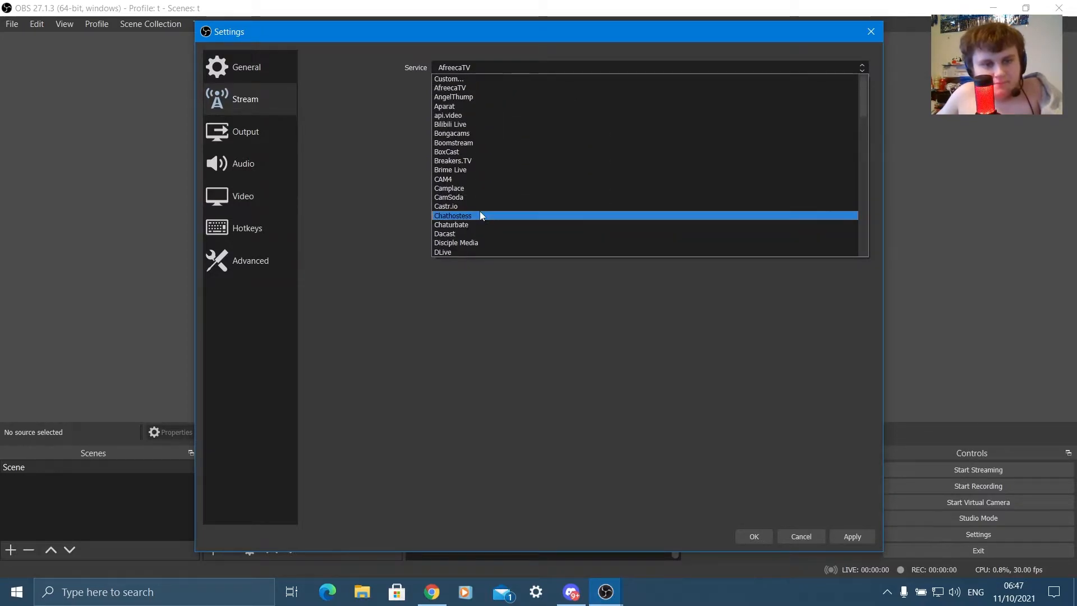
{"action": "left_click", "coordinate": [374, 184]}
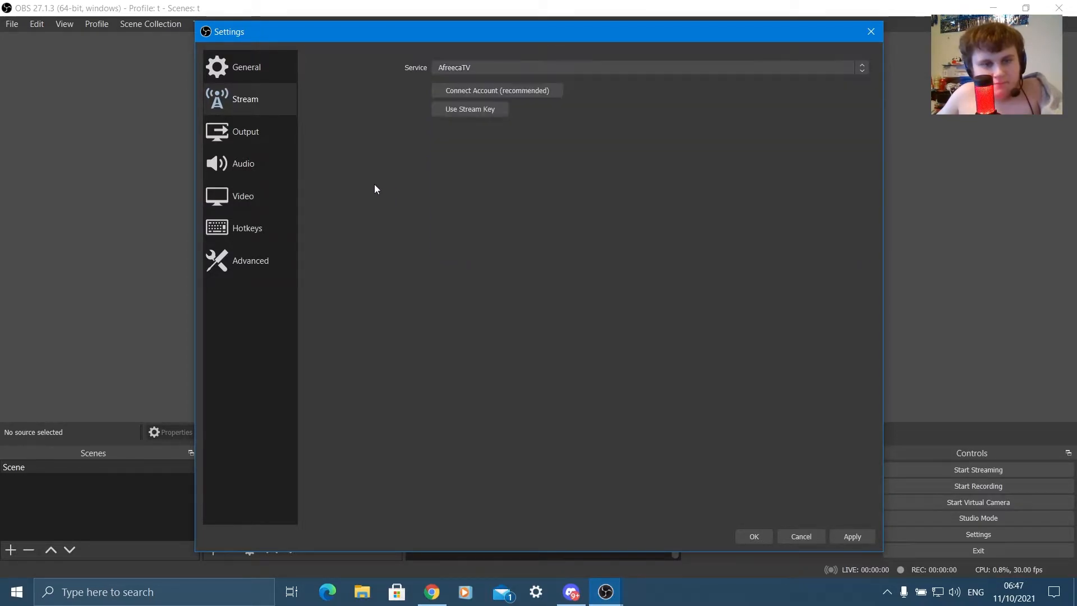
Set the streaming service to Twitch and choose to use a stream key instead of a connected account
{"action": "left_click", "coordinate": [480, 67]}
{"action": "scroll", "coordinate": [504, 211], "scroll_direction": "down", "scroll_amount": 8}
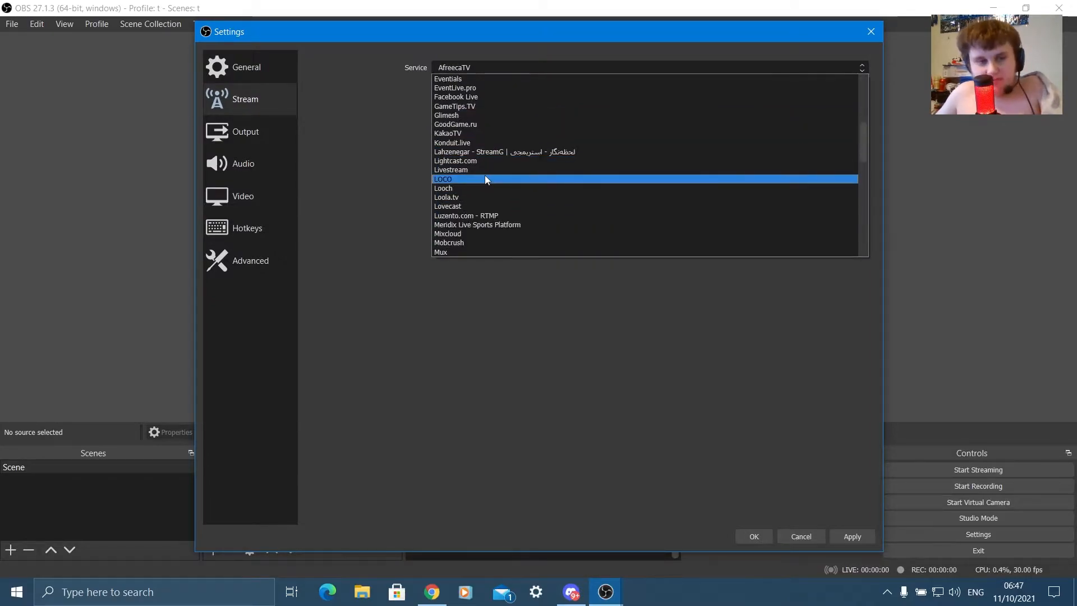
{"action": "scroll", "coordinate": [484, 180], "scroll_direction": "down", "scroll_amount": 10}
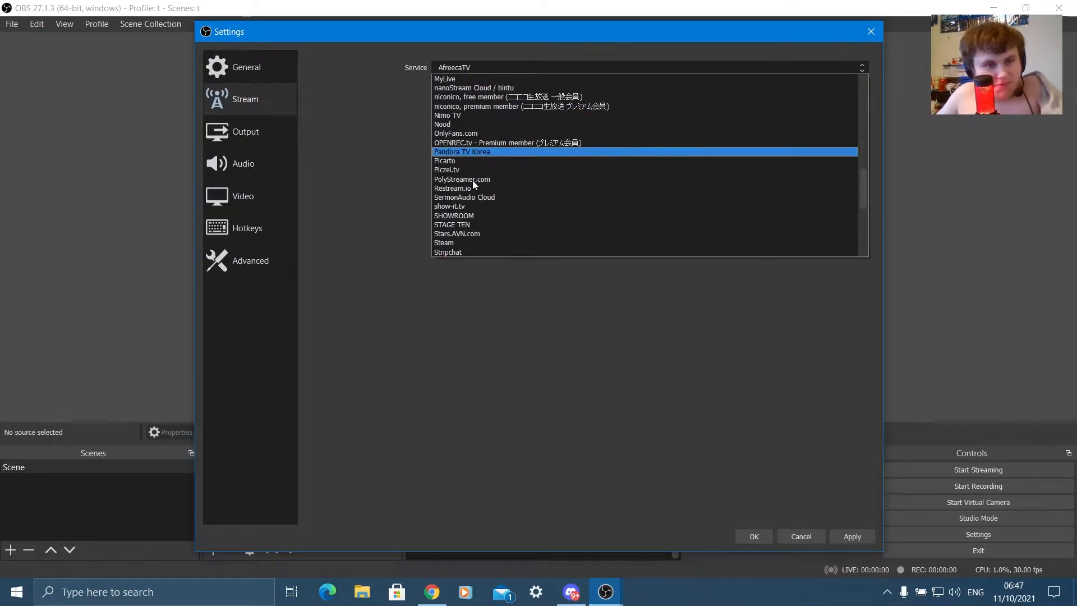
{"action": "left_click", "coordinate": [467, 205]}
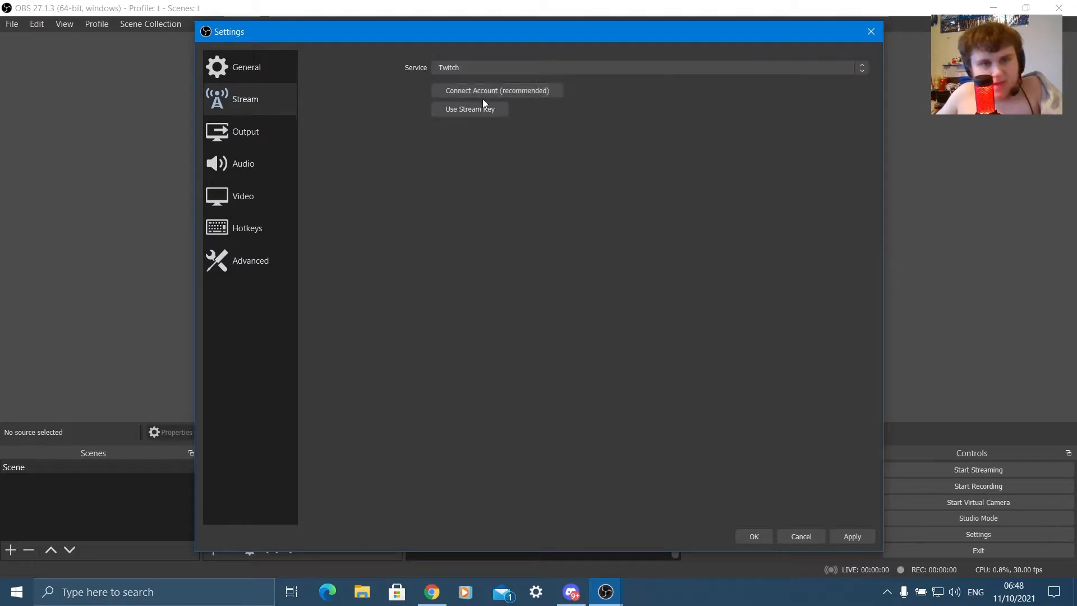
{"action": "left_click", "coordinate": [455, 109]}
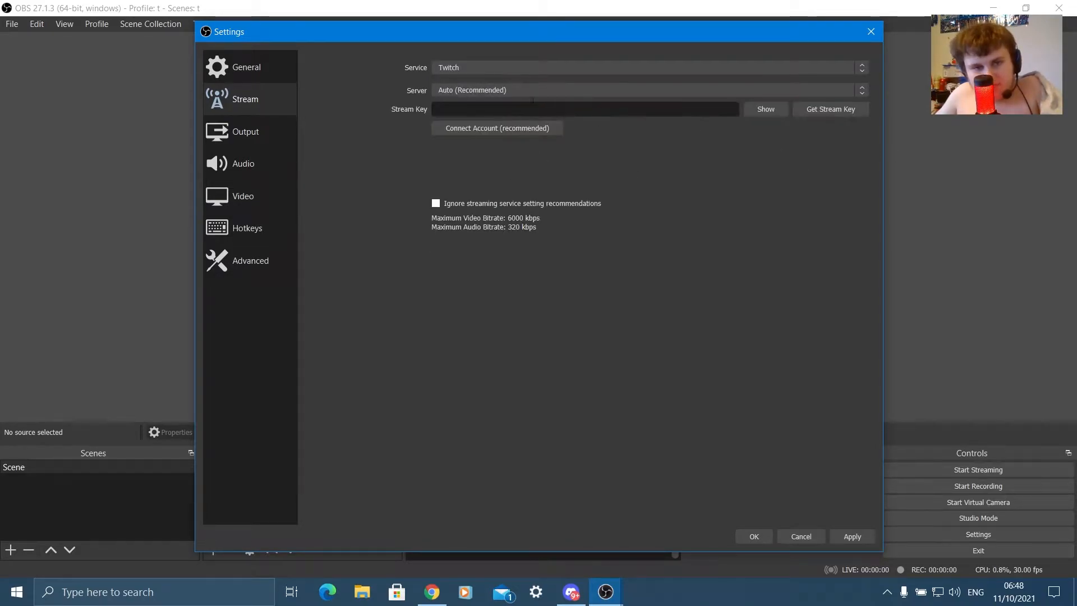
{"action": "right_click", "coordinate": [569, 111]}
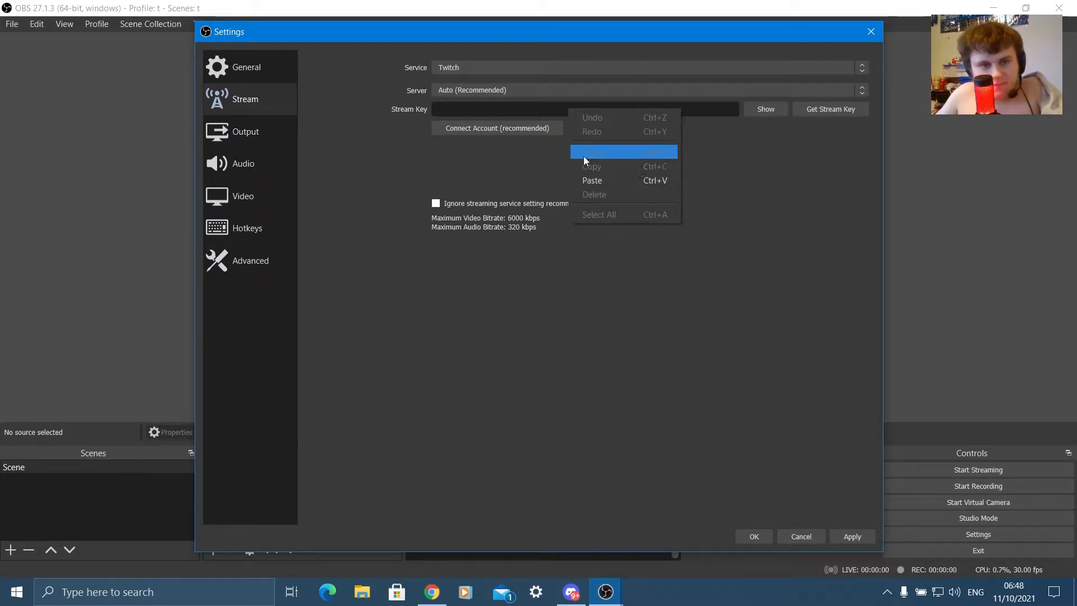
{"action": "left_click", "coordinate": [802, 173]}
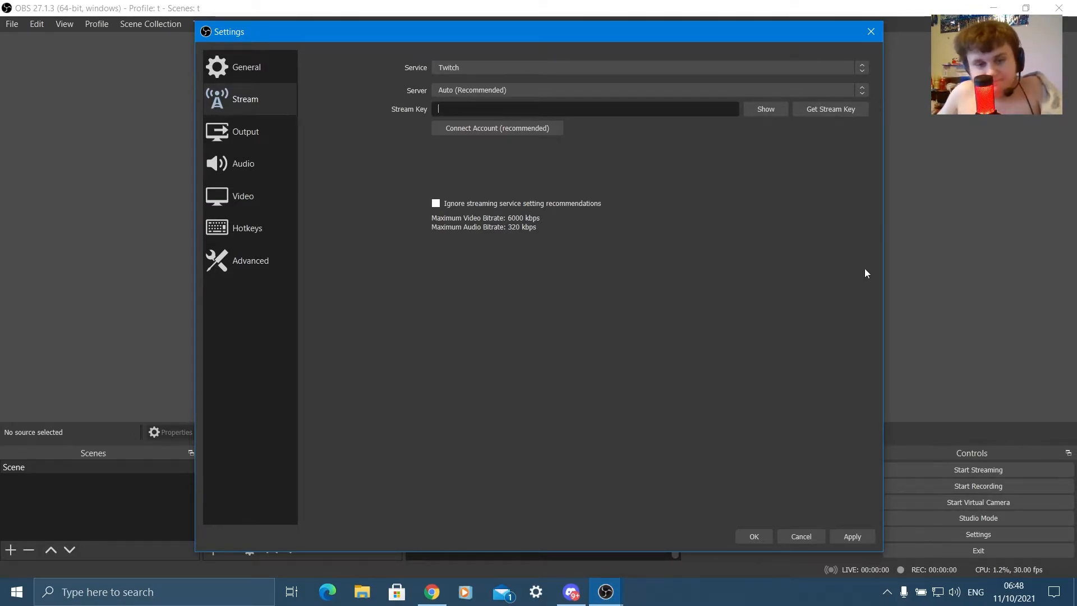
Set the output mode to Advanced and the streaming encoder to NVIDIA NVENC H.264 (new)
{"action": "left_click", "coordinate": [250, 132]}
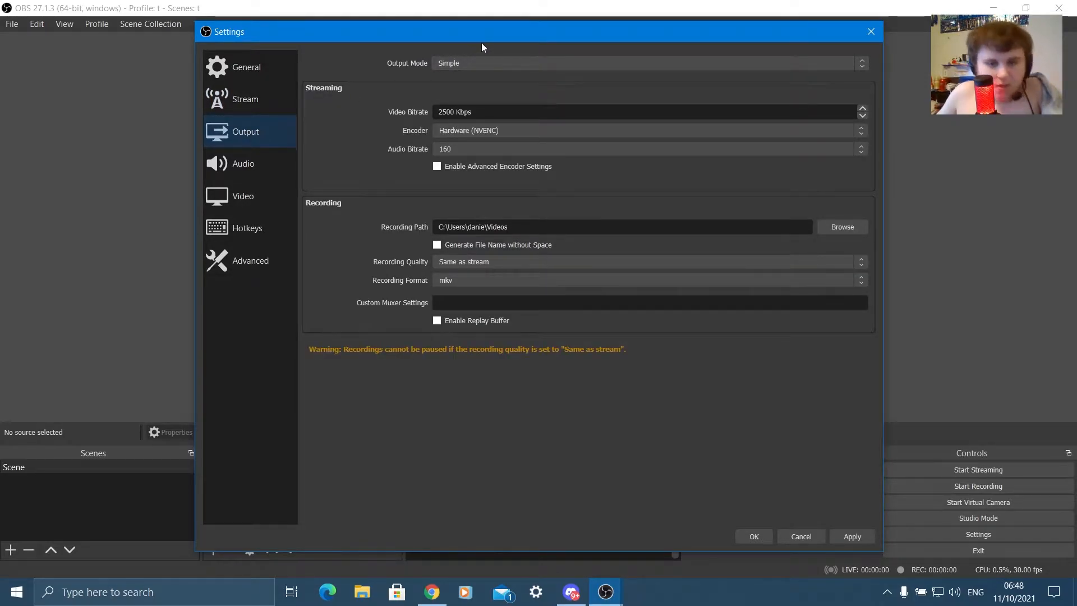
{"action": "left_click", "coordinate": [456, 65]}
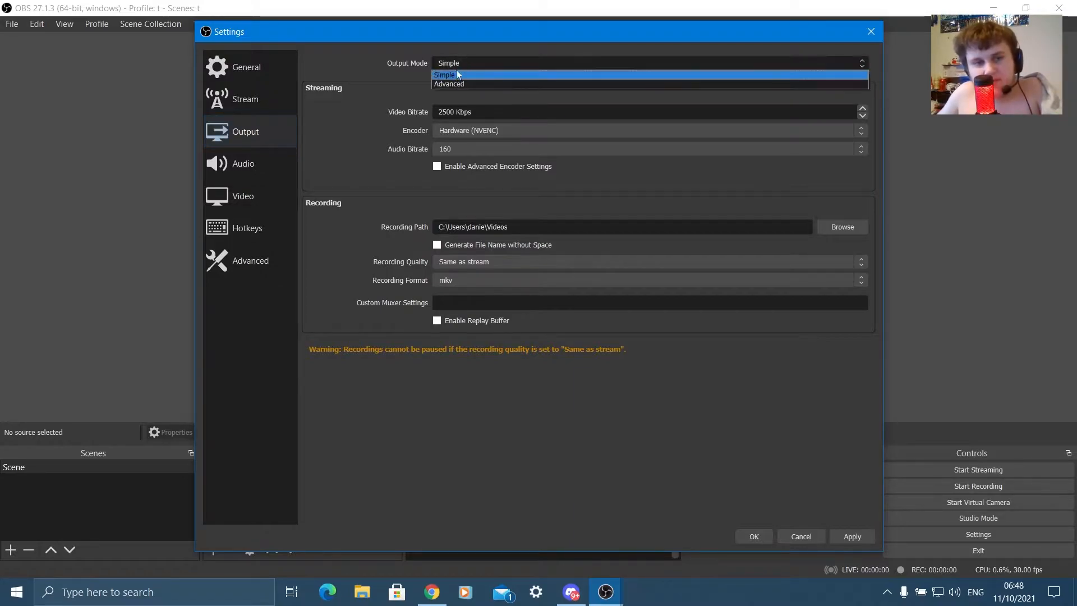
{"action": "left_click", "coordinate": [457, 83]}
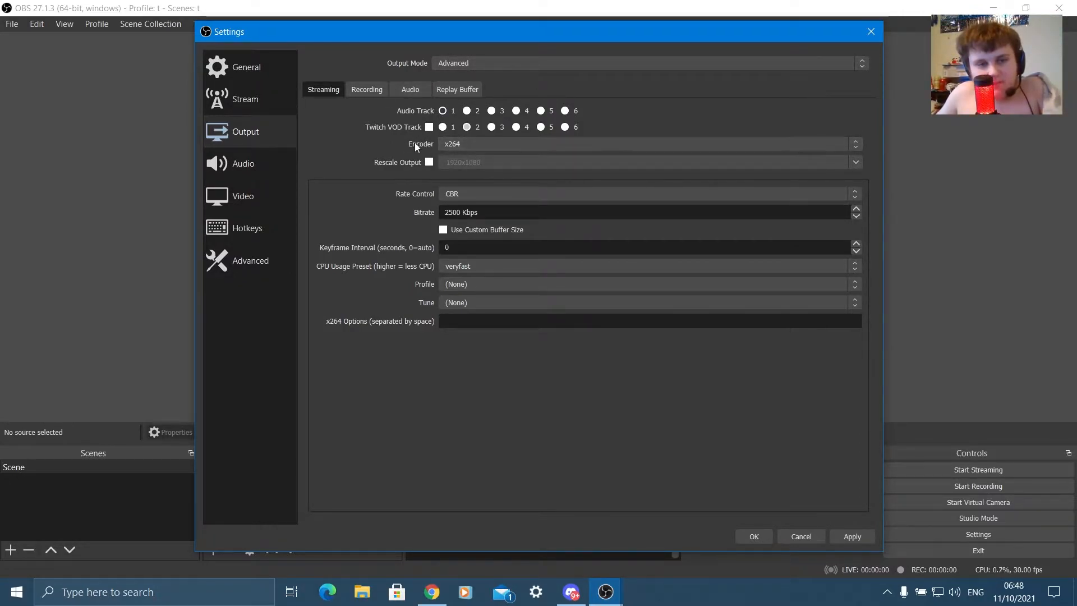
{"action": "left_click", "coordinate": [463, 145]}
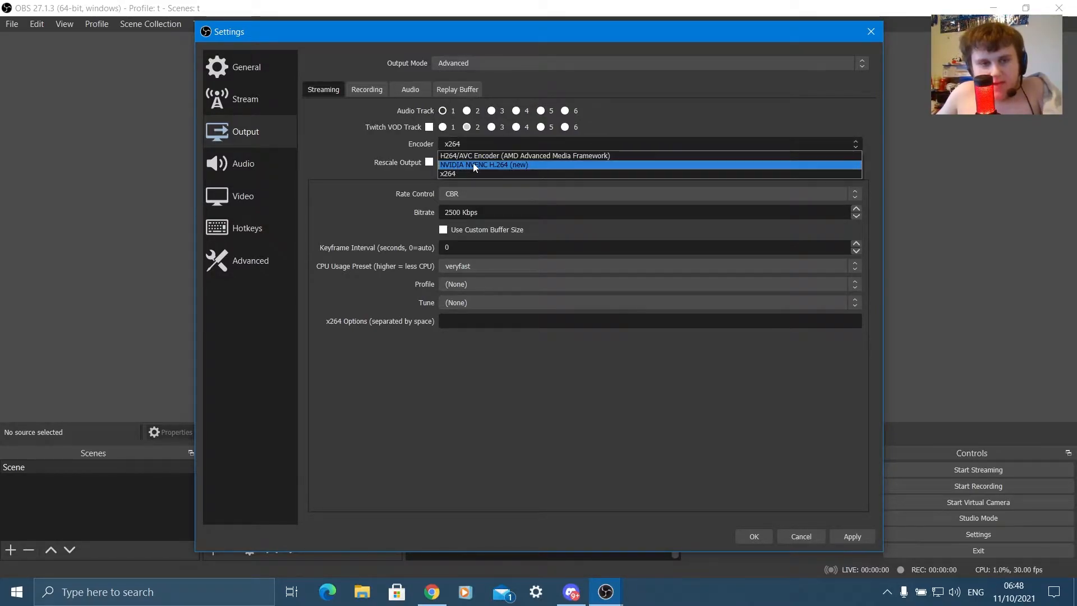
{"action": "left_click", "coordinate": [502, 166]}
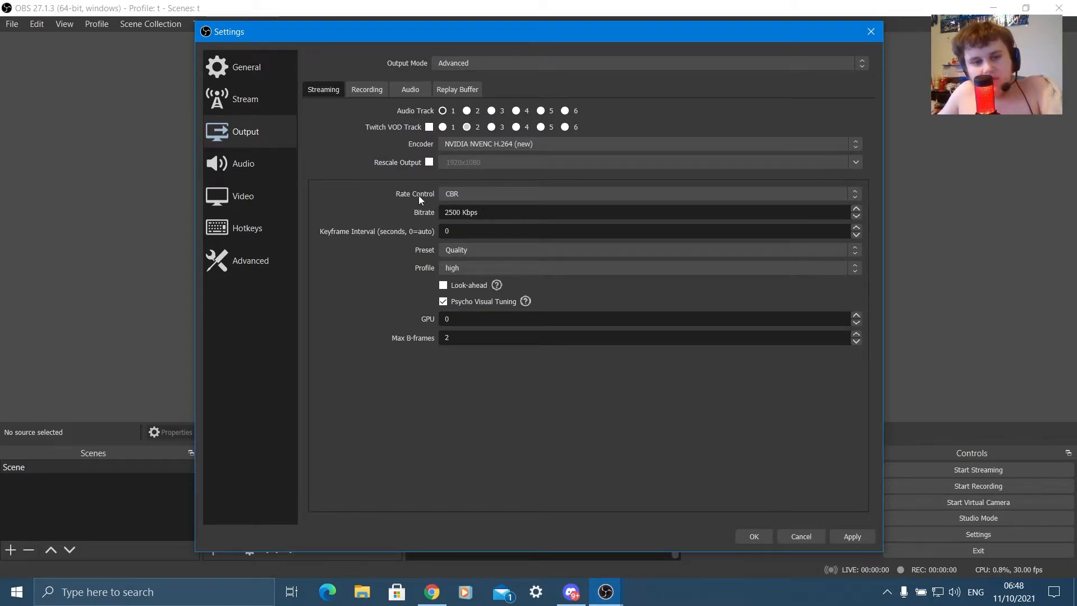
Set the streaming rate control to CBR and the bitrate to 6000 Kbps
{"action": "left_click", "coordinate": [471, 191]}
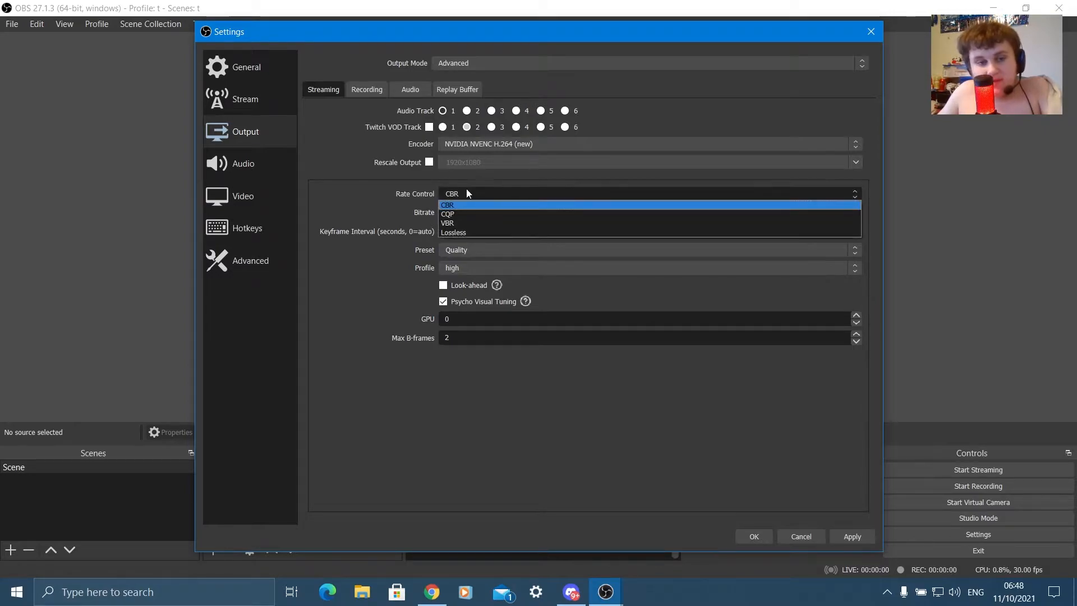
{"action": "left_click", "coordinate": [446, 205]}
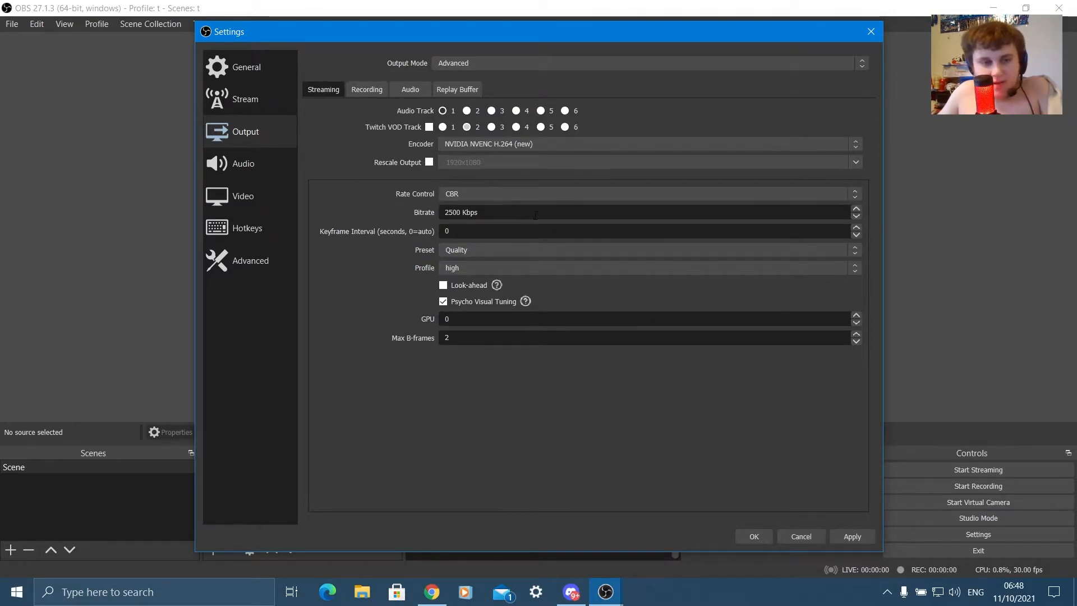
{"action": "double_click", "coordinate": [505, 212]}
{"action": "type", "text": "6000"}
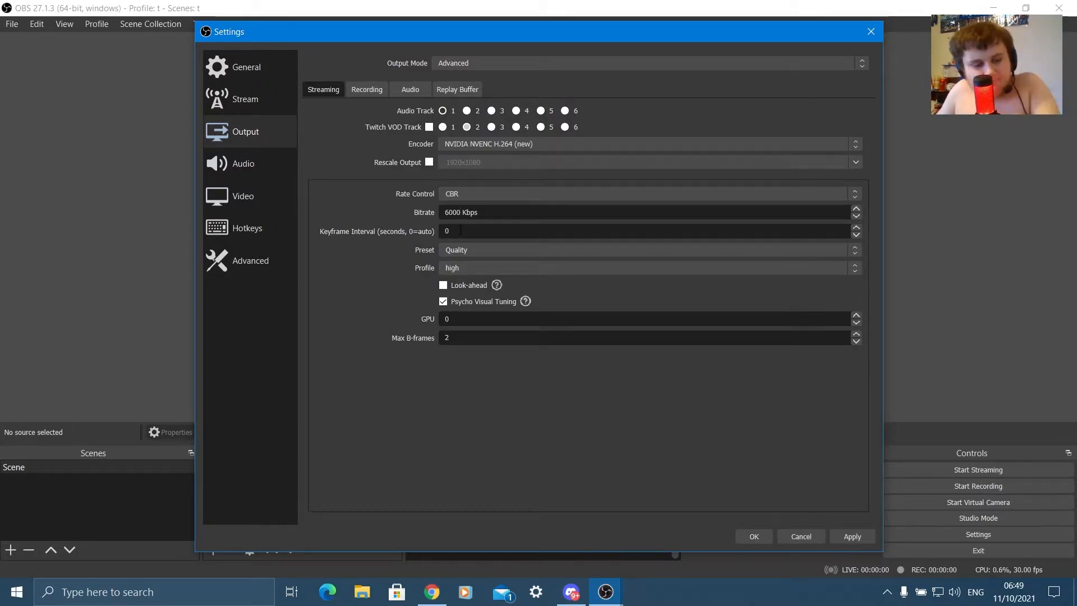
Set the keyframe interval to 2 seconds and choose the Quality encoder preset
{"action": "left_click_drag", "start_coordinate": [462, 230], "coordinate": [349, 215]}
{"action": "type", "text": "2"}
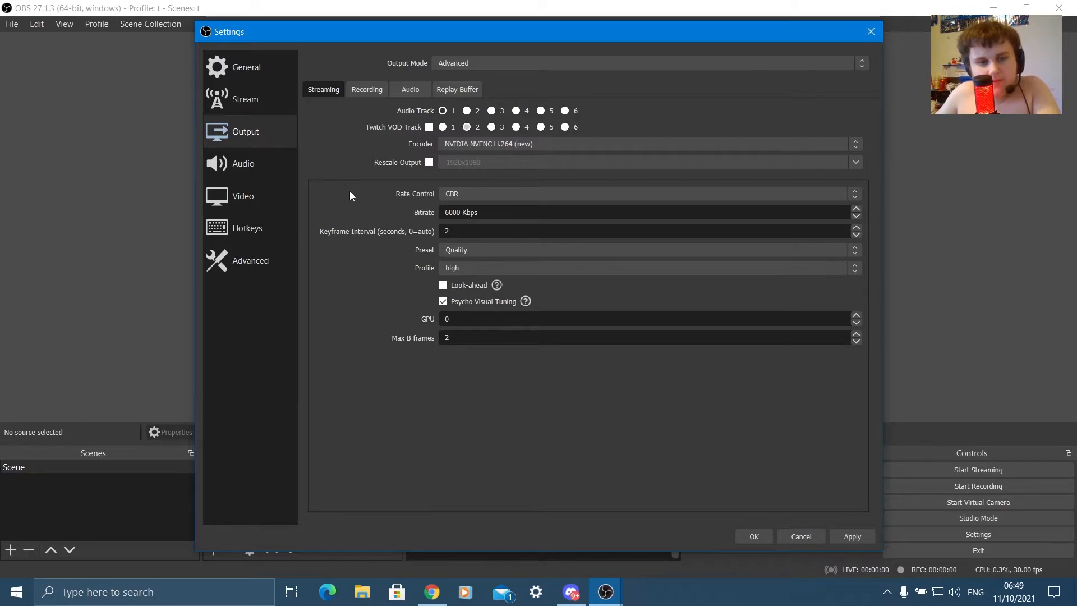
{"action": "left_click", "coordinate": [458, 253]}
{"action": "left_click", "coordinate": [476, 270]}
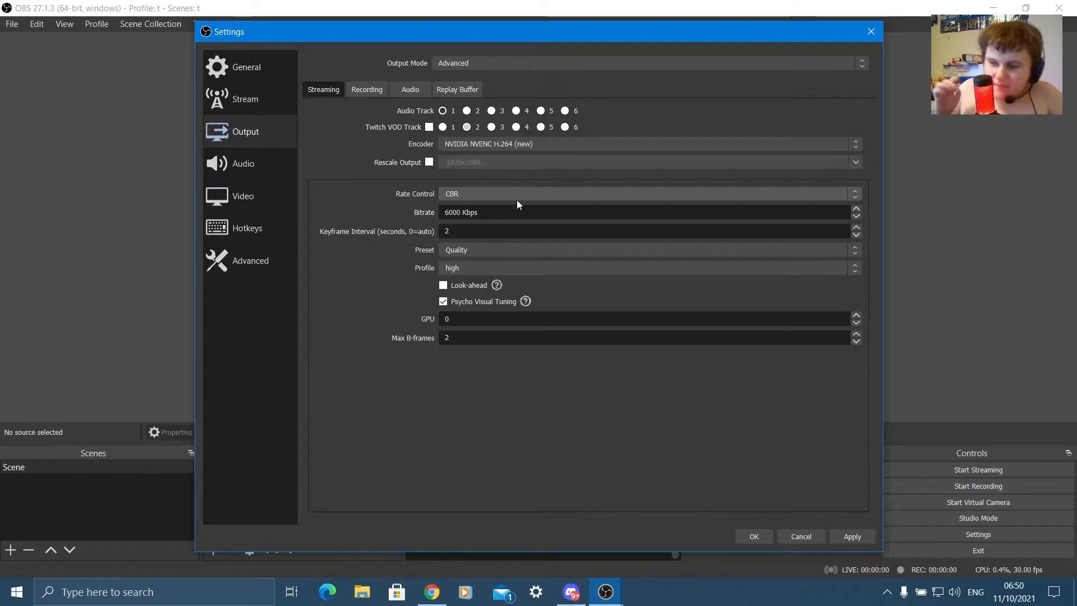
Review the preset and profile options of the streaming encoder, keeping Quality and high
{"action": "left_click", "coordinate": [468, 250]}
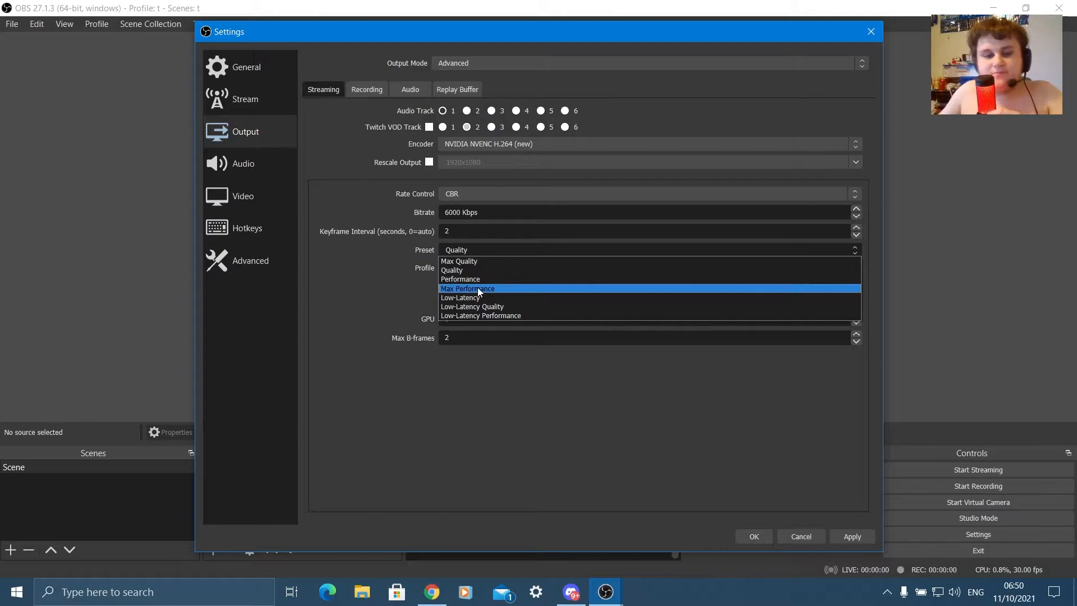
{"action": "left_click", "coordinate": [370, 259]}
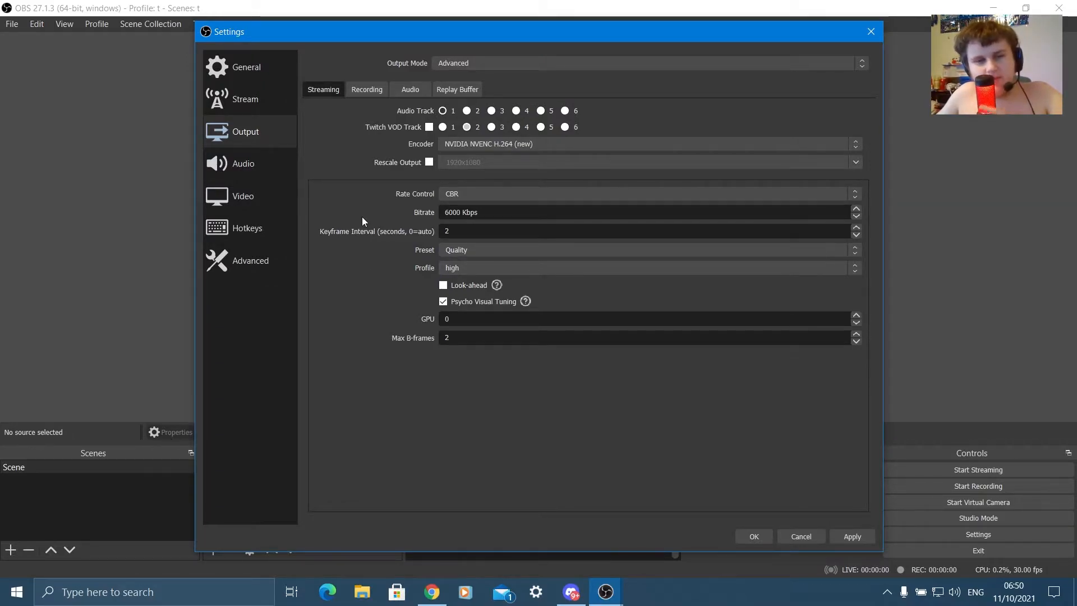
{"action": "left_click", "coordinate": [480, 271]}
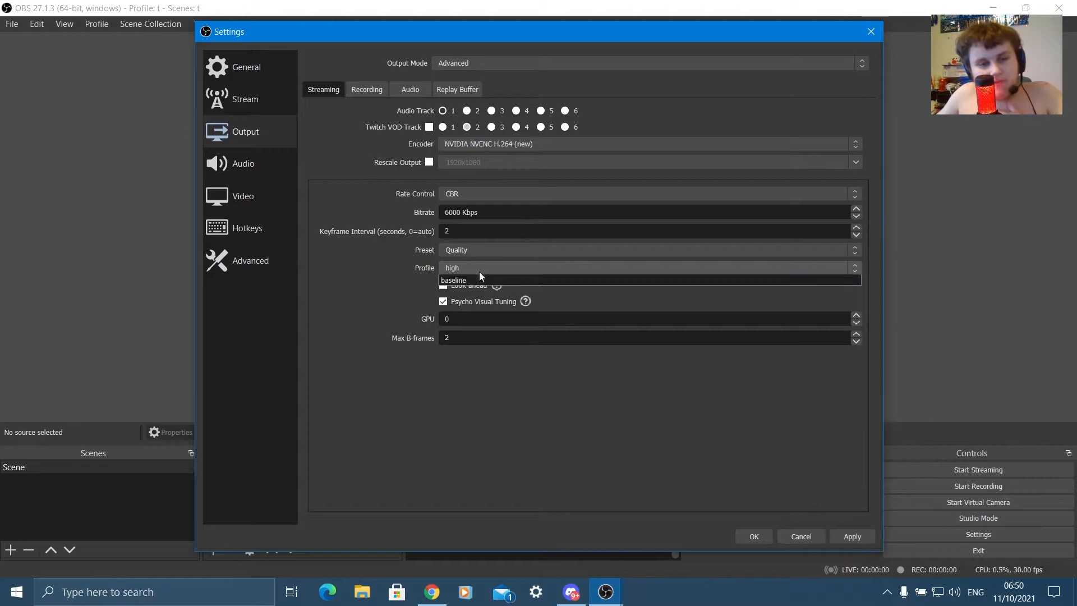
{"action": "left_click", "coordinate": [455, 286]}
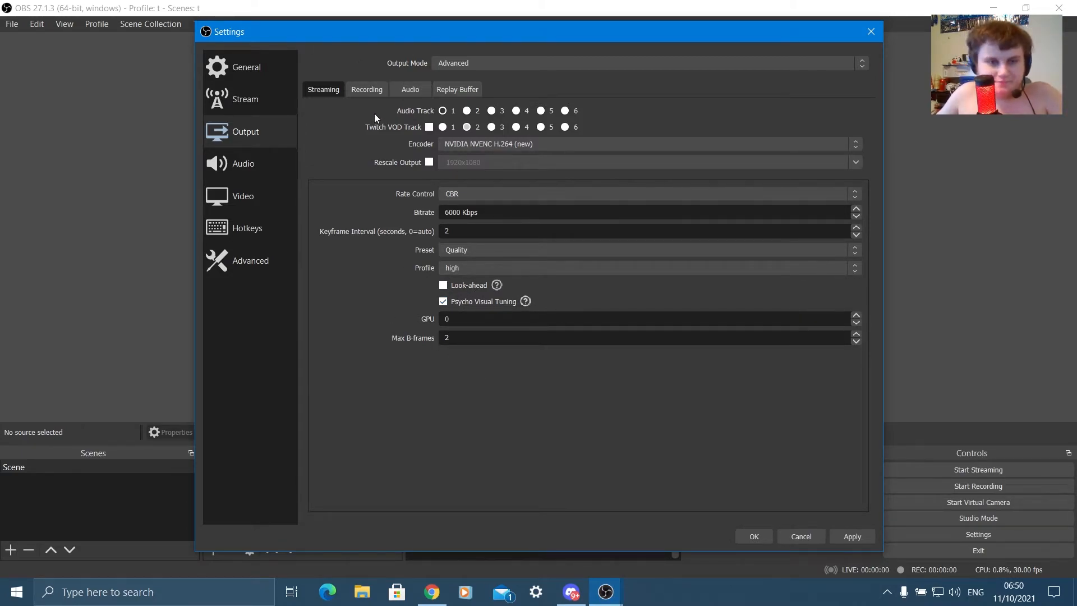
Keep mkv as the recording format and set the recording encoder to NVIDIA NVENC H.264 (new)
{"action": "left_click", "coordinate": [368, 90]}
{"action": "left_click", "coordinate": [451, 166]}
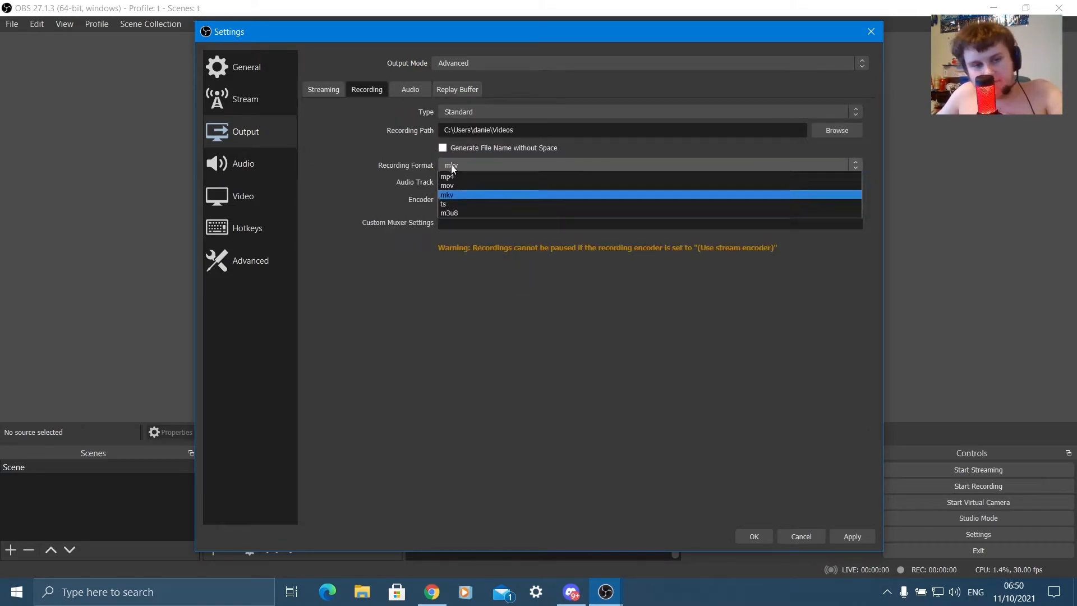
{"action": "left_click", "coordinate": [600, 205]}
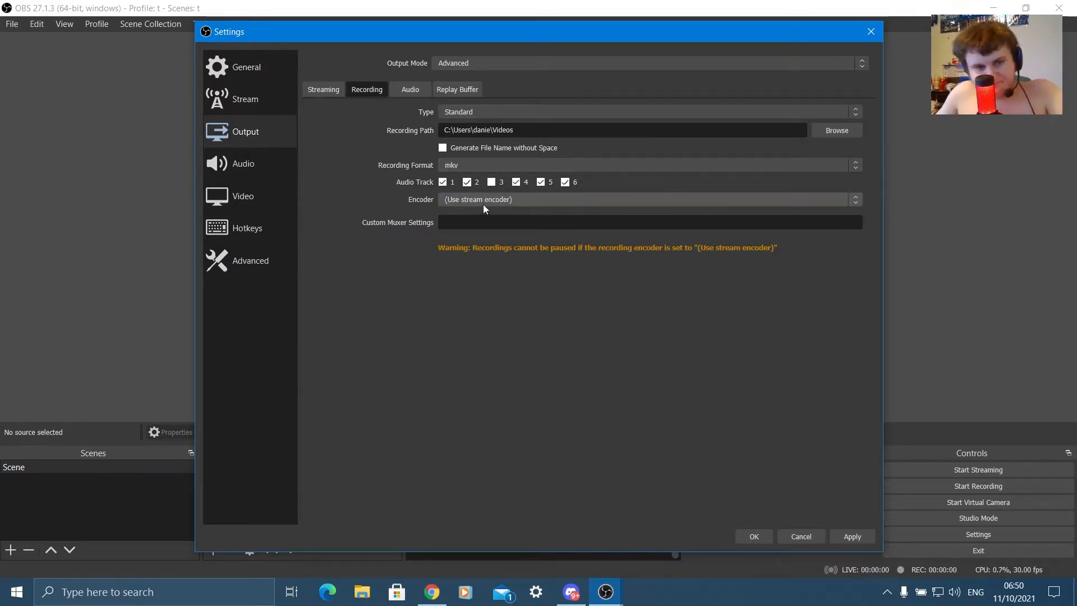
{"action": "left_click", "coordinate": [486, 202]}
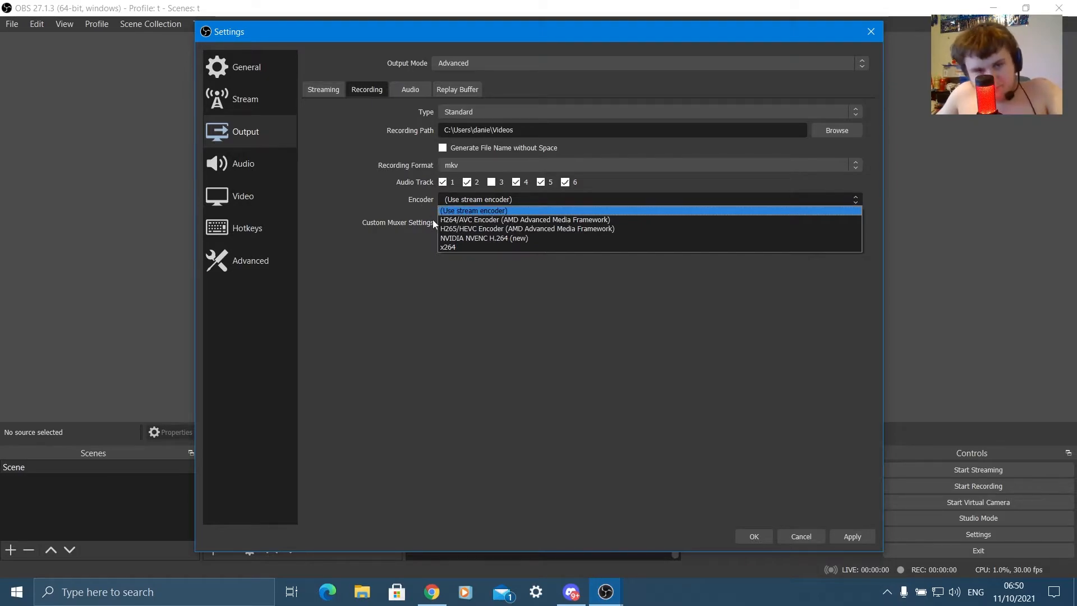
{"action": "left_click", "coordinate": [475, 238]}
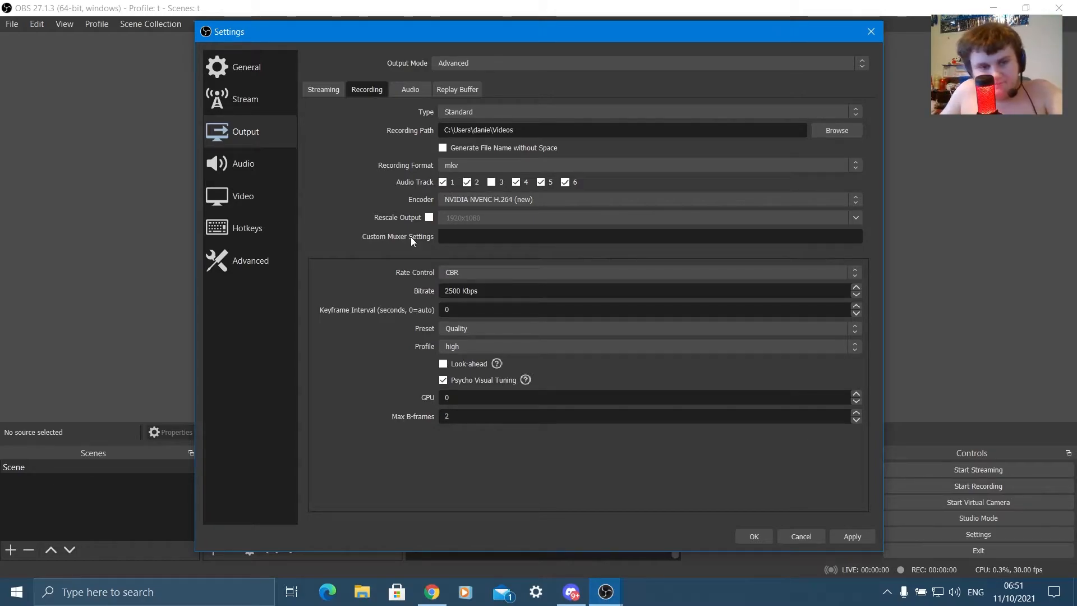
Set the recording rate control to CQP with a CQ level of 20 and choose the Quality preset
{"action": "left_click", "coordinate": [463, 267]}
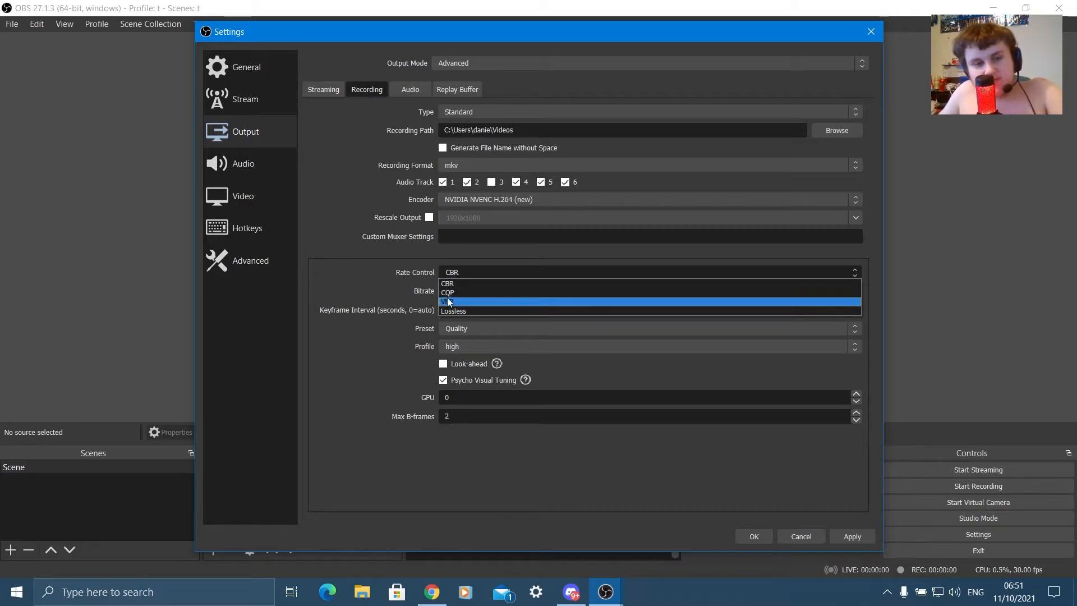
{"action": "left_click", "coordinate": [463, 292]}
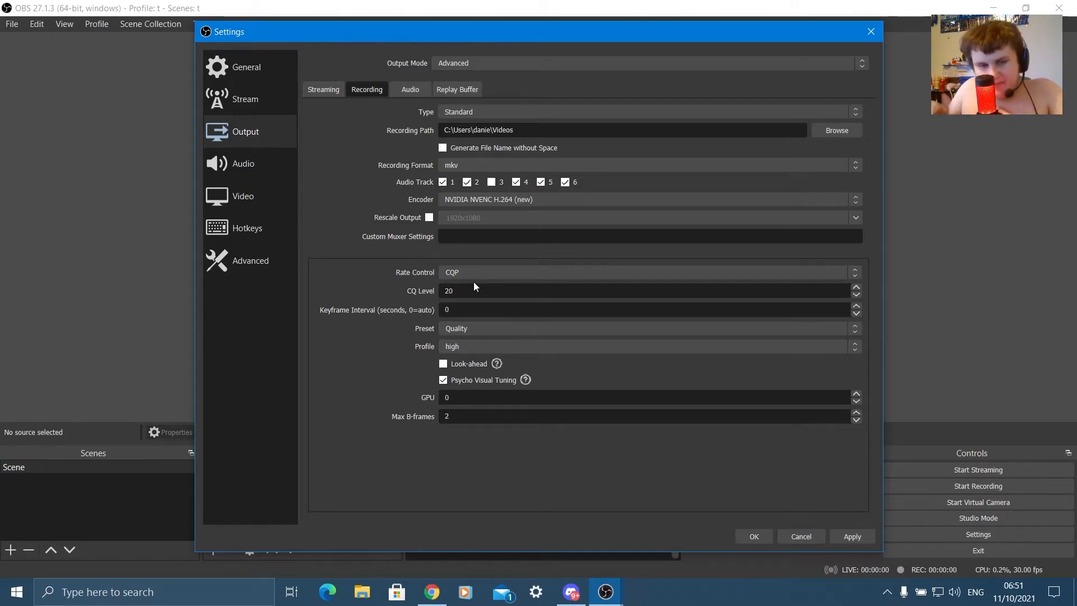
{"action": "double_click", "coordinate": [492, 290]}
{"action": "type", "text": "20"}
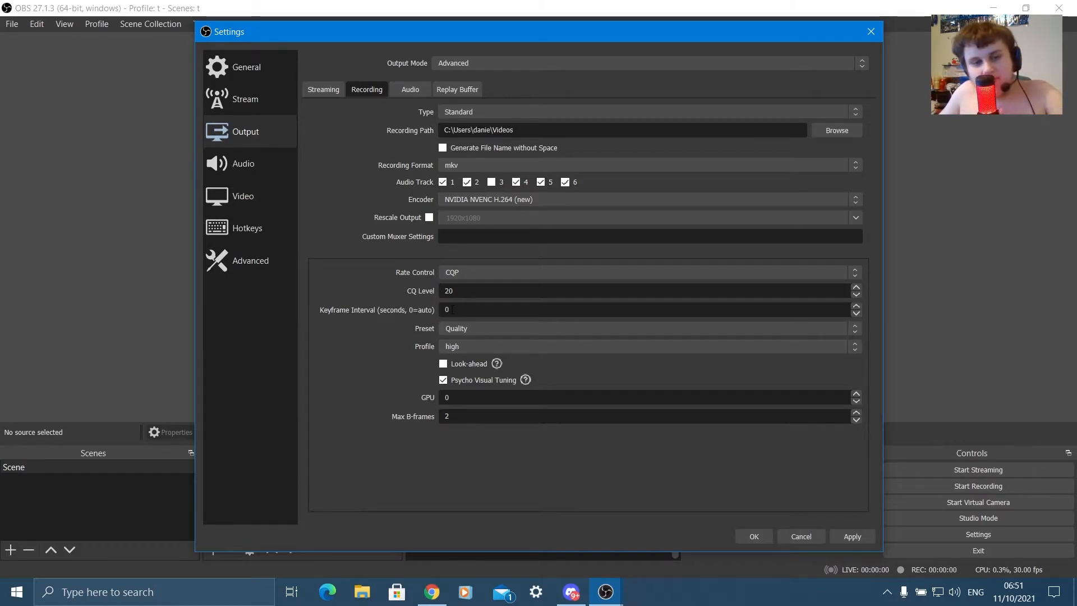
{"action": "left_click", "coordinate": [470, 335]}
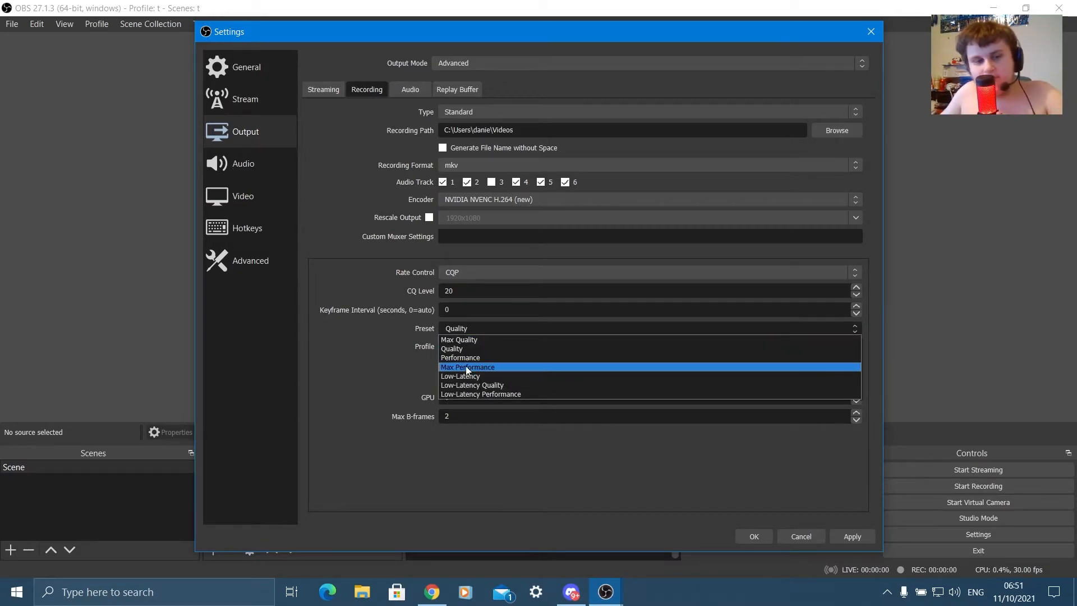
{"action": "left_click", "coordinate": [462, 349]}
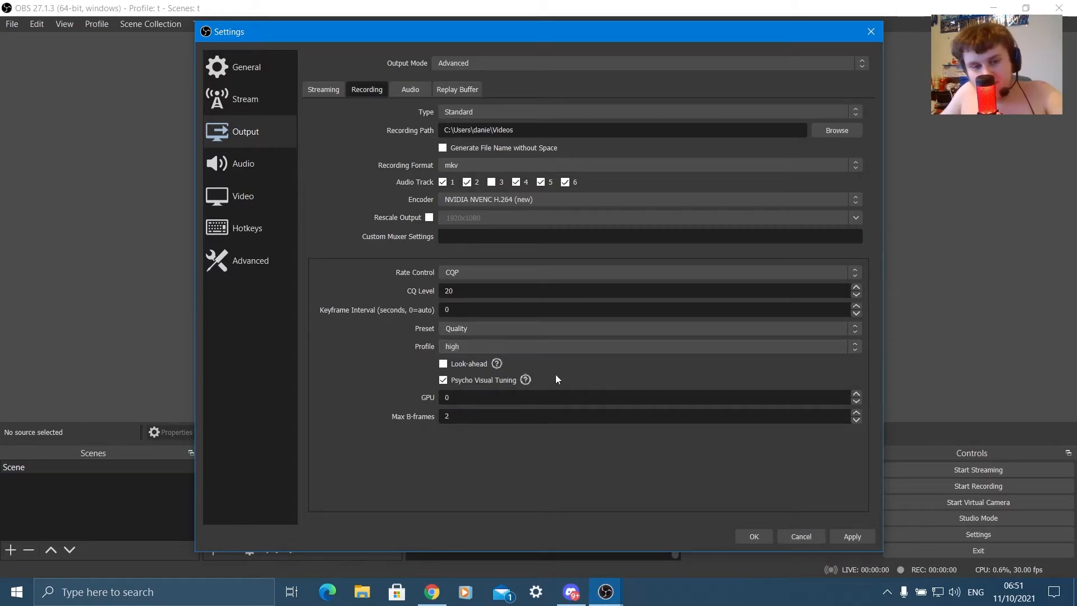
Set the audio bitrate of all six output audio tracks to 320
{"action": "left_click", "coordinate": [421, 90]}
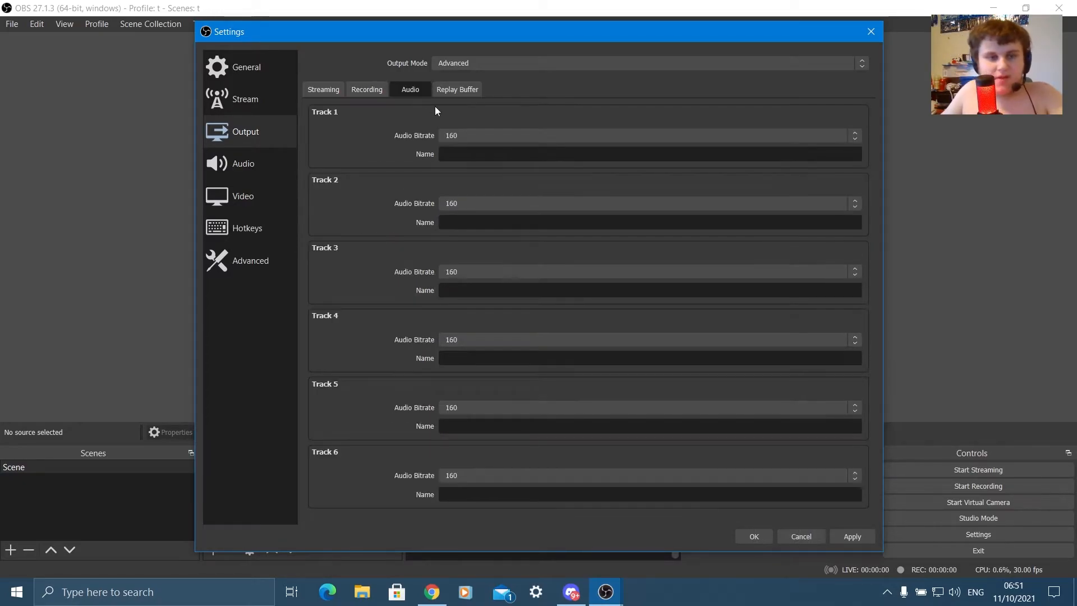
{"action": "left_click", "coordinate": [479, 134]}
{"action": "left_click", "coordinate": [455, 217]}
{"action": "left_click", "coordinate": [466, 206]}
{"action": "left_click", "coordinate": [461, 275]}
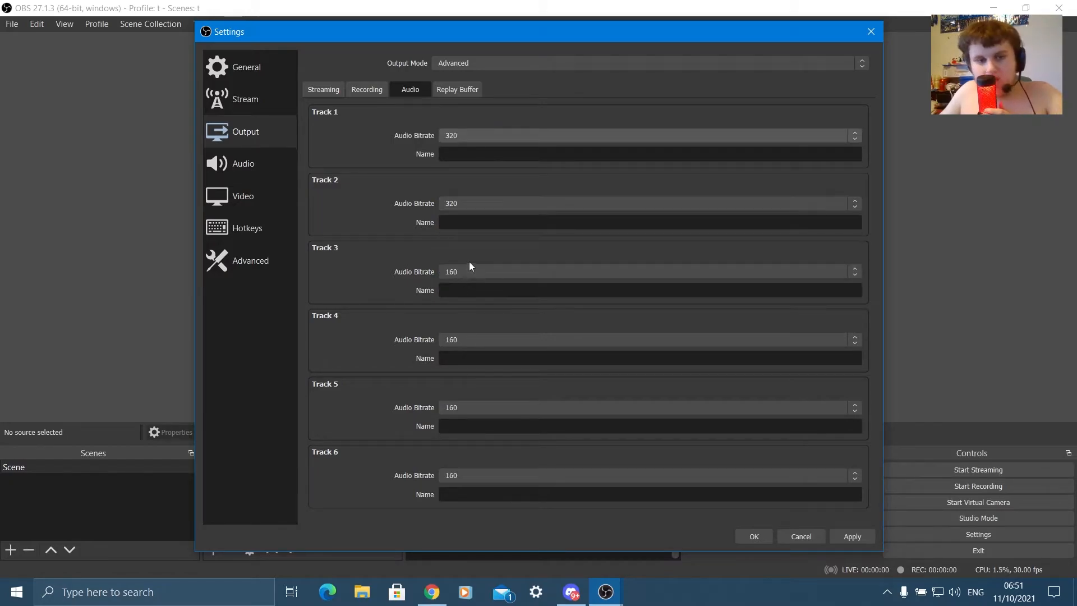
{"action": "left_click", "coordinate": [465, 272]}
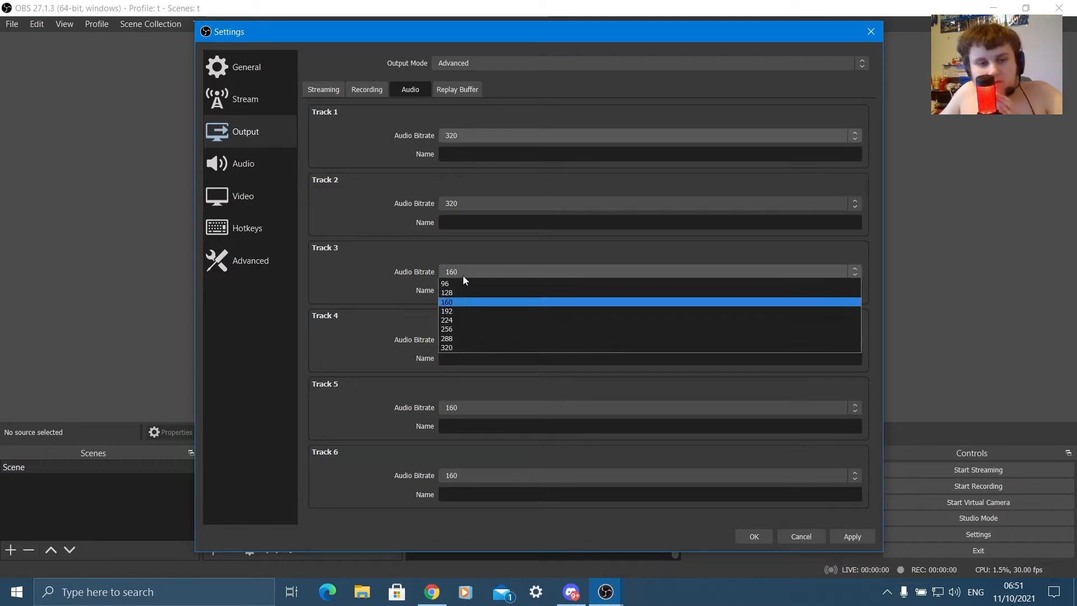
{"action": "left_click", "coordinate": [467, 348]}
{"action": "left_click", "coordinate": [469, 341]}
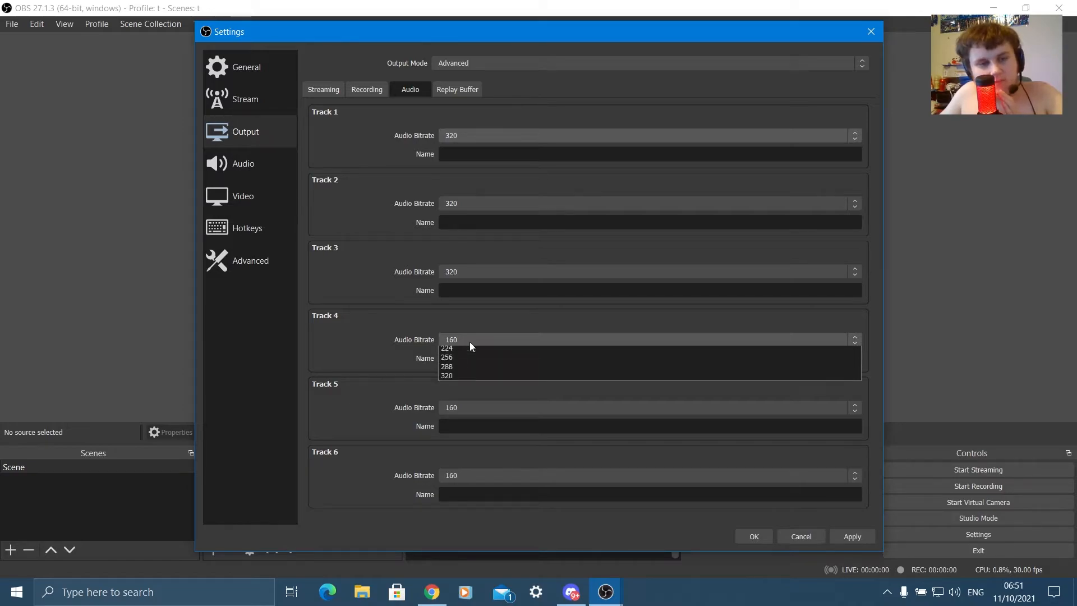
{"action": "left_click", "coordinate": [463, 426]}
{"action": "left_click", "coordinate": [465, 409]}
{"action": "left_click", "coordinate": [472, 493]}
{"action": "left_click", "coordinate": [468, 477]}
{"action": "left_click", "coordinate": [472, 558]}
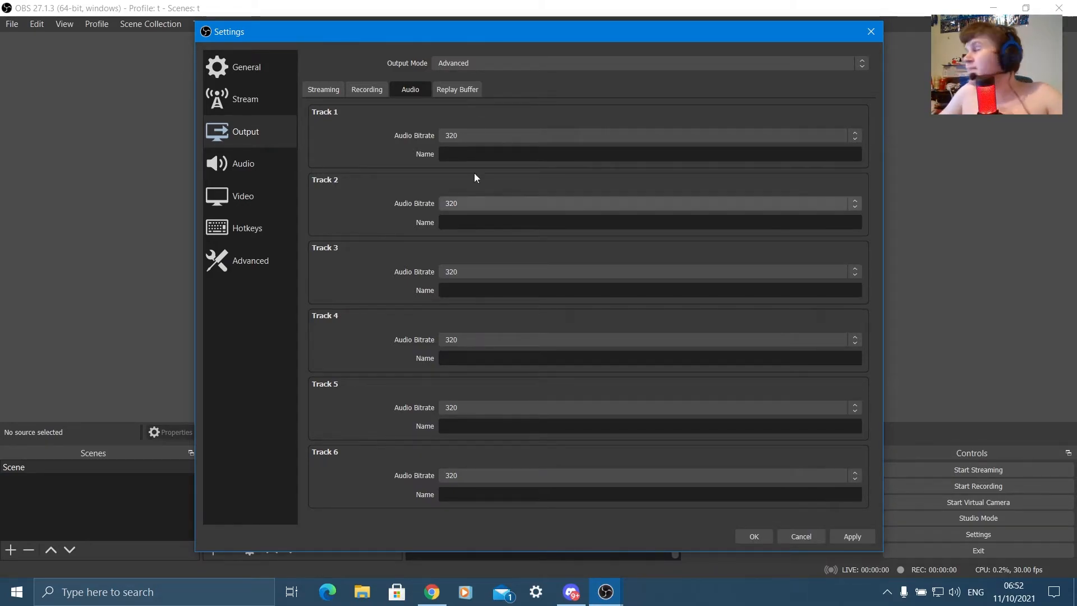
{"action": "left_click", "coordinate": [457, 89]}
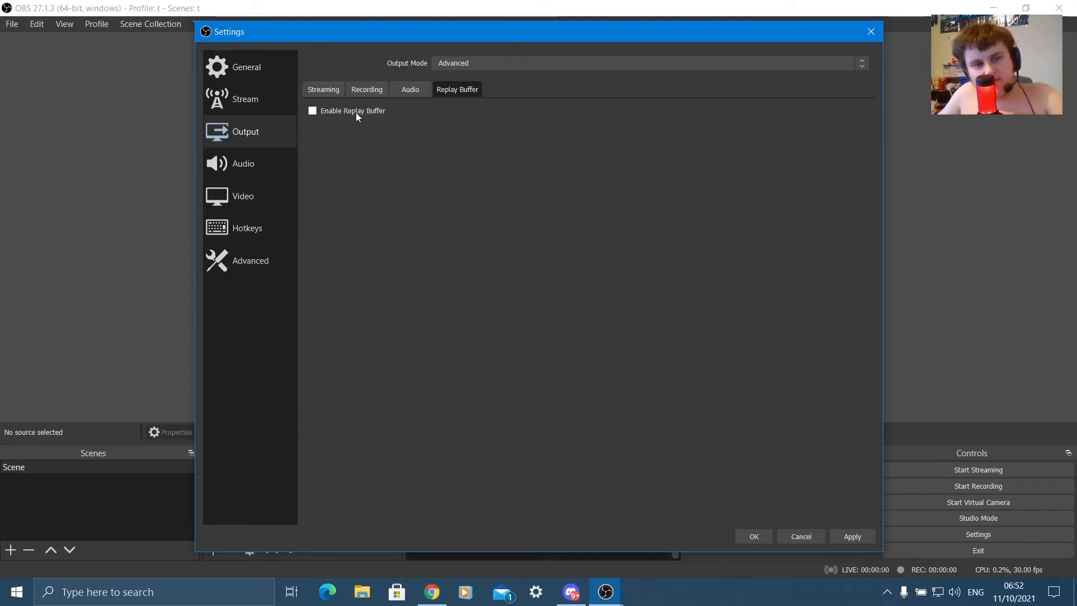
{"action": "left_click", "coordinate": [336, 112]}
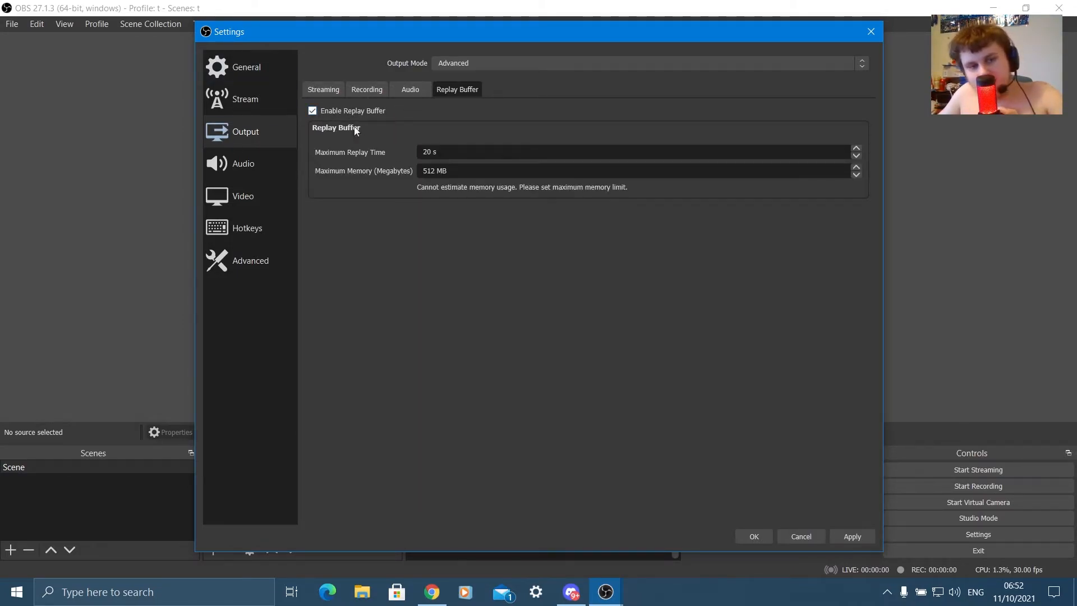
{"action": "left_click", "coordinate": [316, 109]}
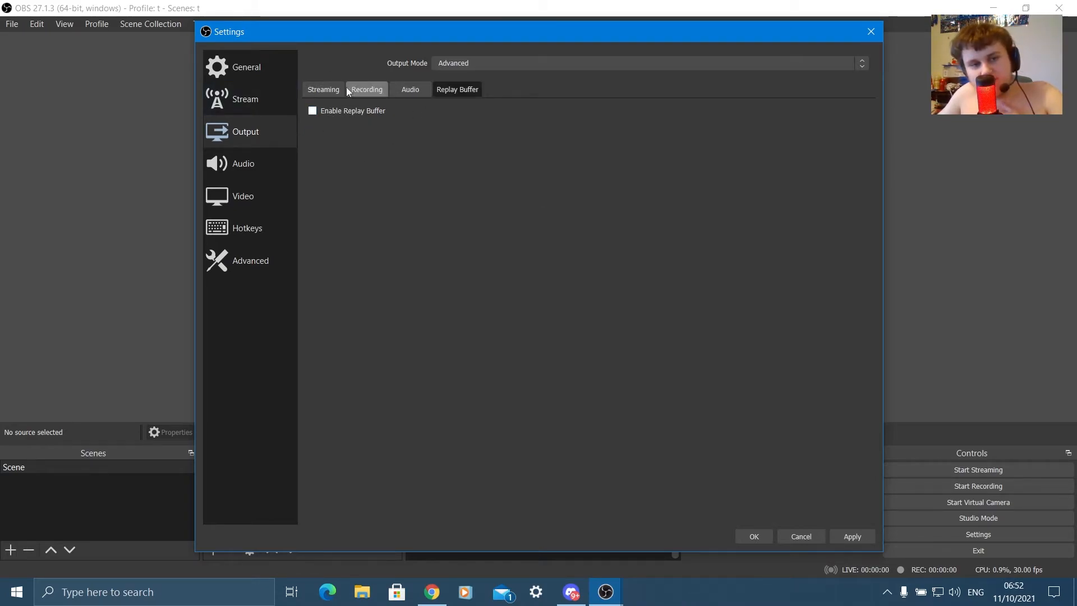
{"action": "left_click", "coordinate": [400, 93]}
{"action": "left_click", "coordinate": [358, 92]}
{"action": "left_click", "coordinate": [325, 93]}
Choose 48 kHz as the sample rate in the general audio settings
{"action": "left_click", "coordinate": [245, 163]}
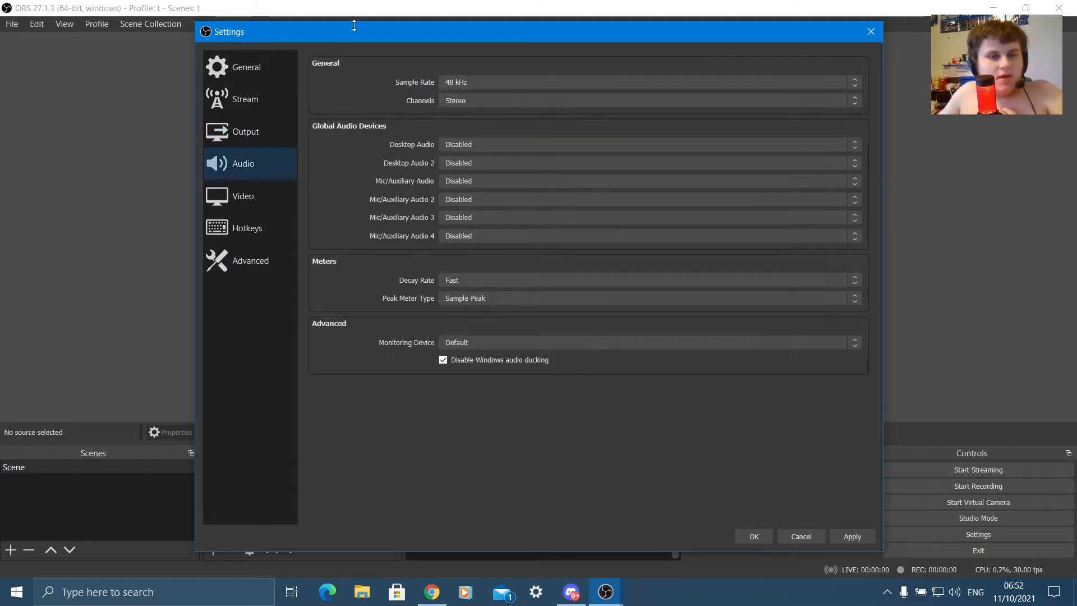
{"action": "left_click", "coordinate": [453, 82]}
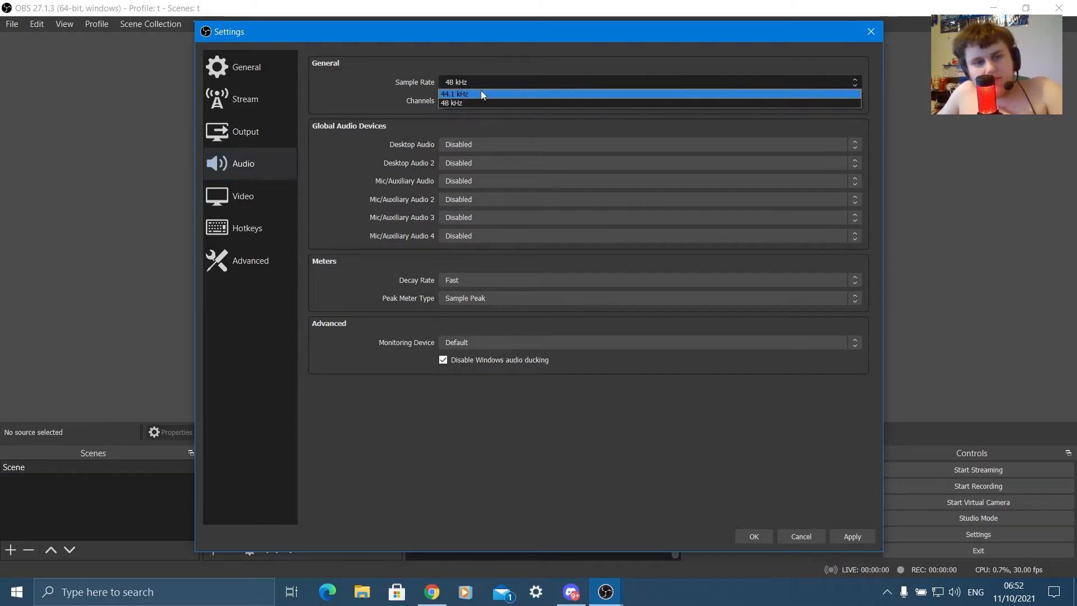
{"action": "left_click", "coordinate": [453, 103]}
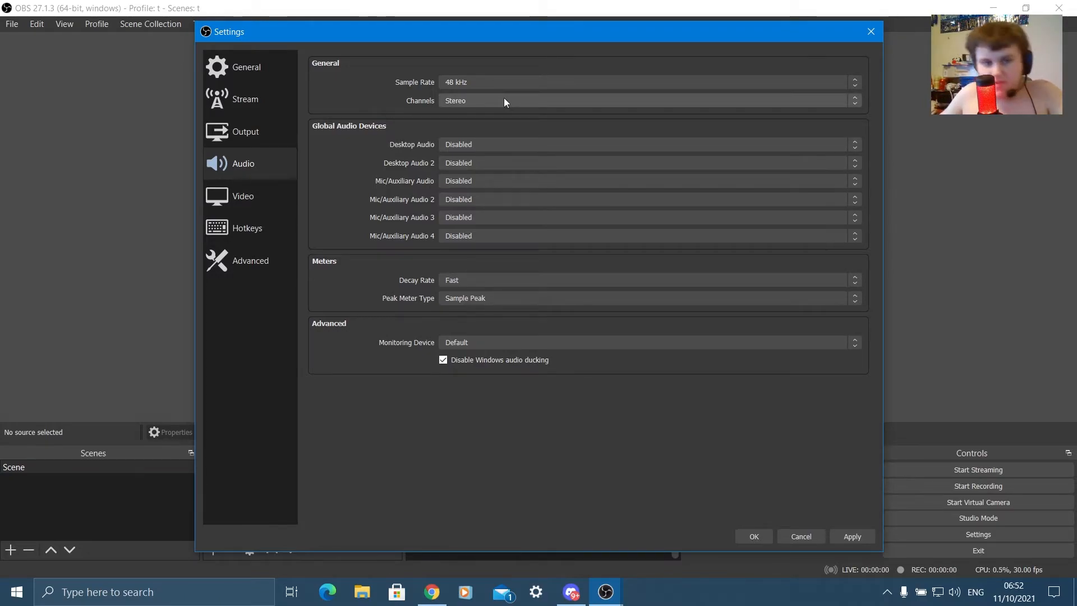
Set the global Desktop Audio and Mic/Auxiliary Audio devices to Default
{"action": "left_click", "coordinate": [466, 144]}
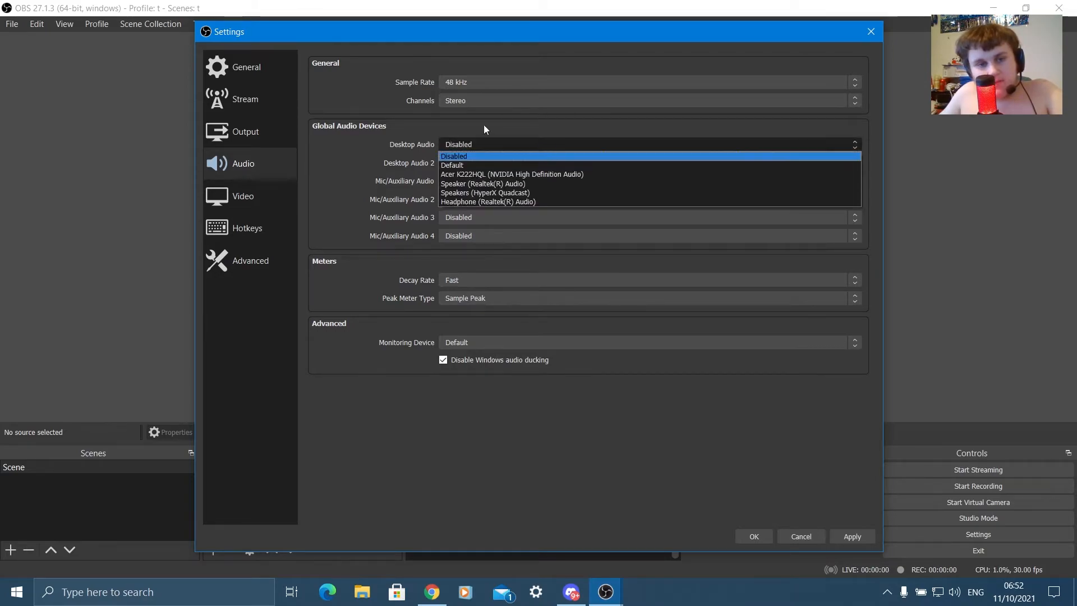
{"action": "left_click", "coordinate": [459, 166]}
{"action": "left_click", "coordinate": [462, 181]}
{"action": "left_click", "coordinate": [462, 202]}
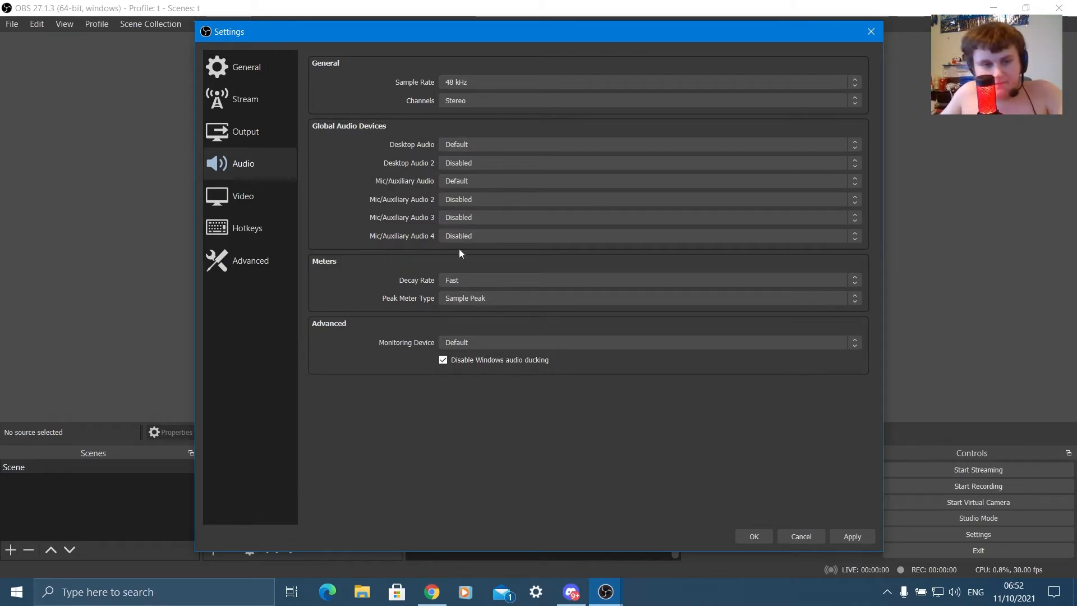
Set the video base canvas resolution to 1920x1080 and the scaled output resolution to 1280x720
{"action": "left_click", "coordinate": [264, 196]}
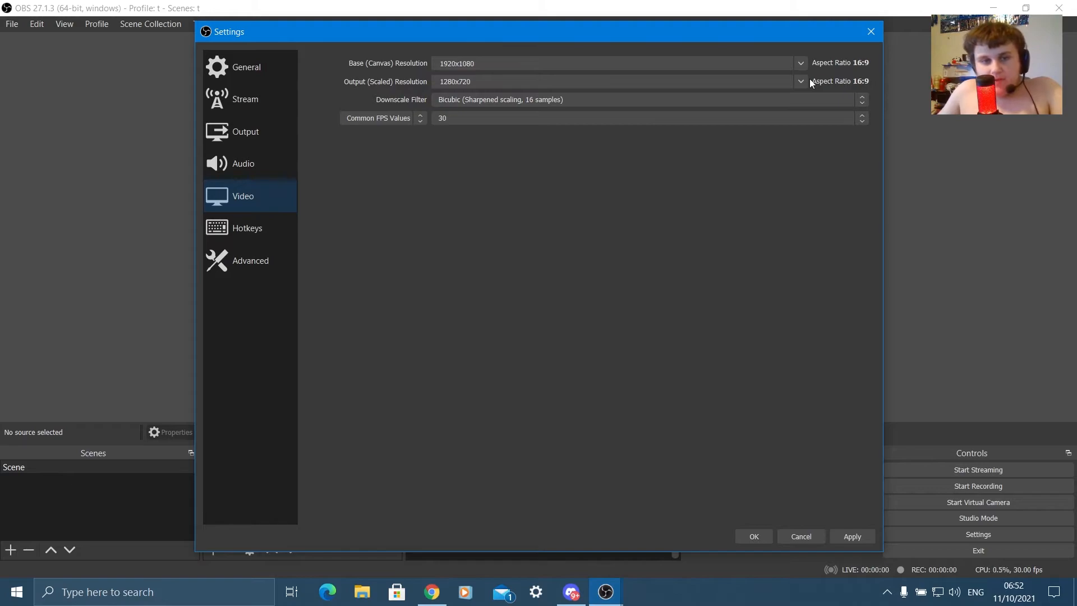
{"action": "left_click", "coordinate": [800, 59]}
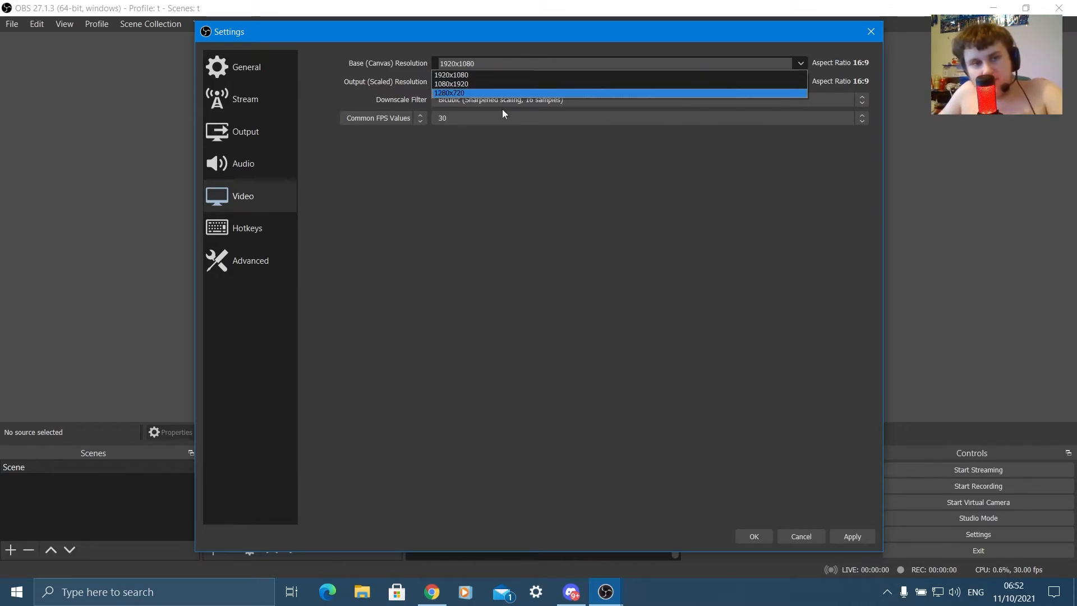
{"action": "left_click", "coordinate": [472, 78]}
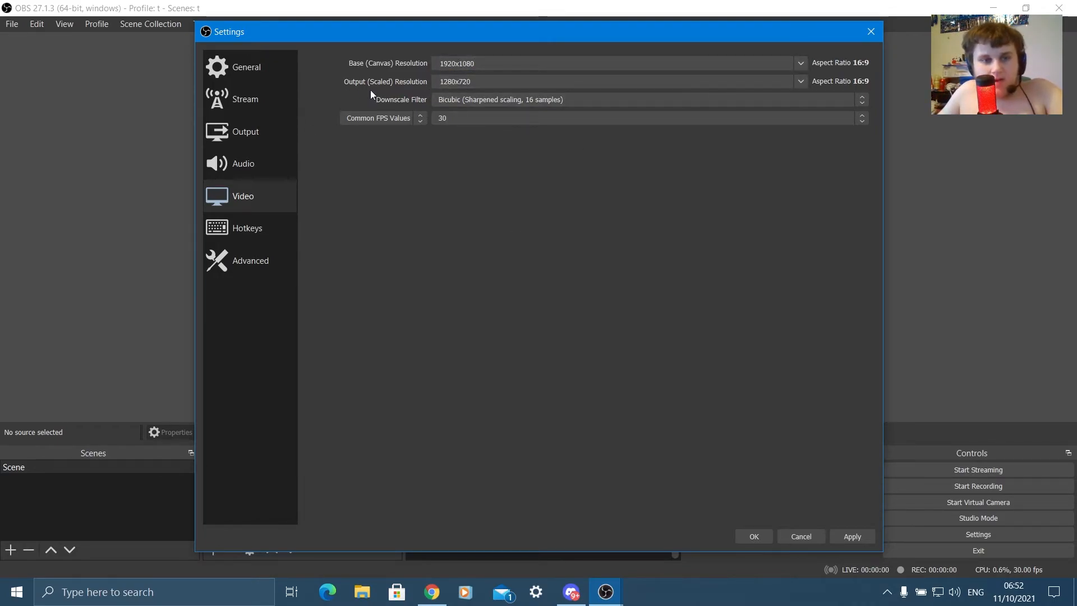
{"action": "left_click", "coordinate": [802, 84]}
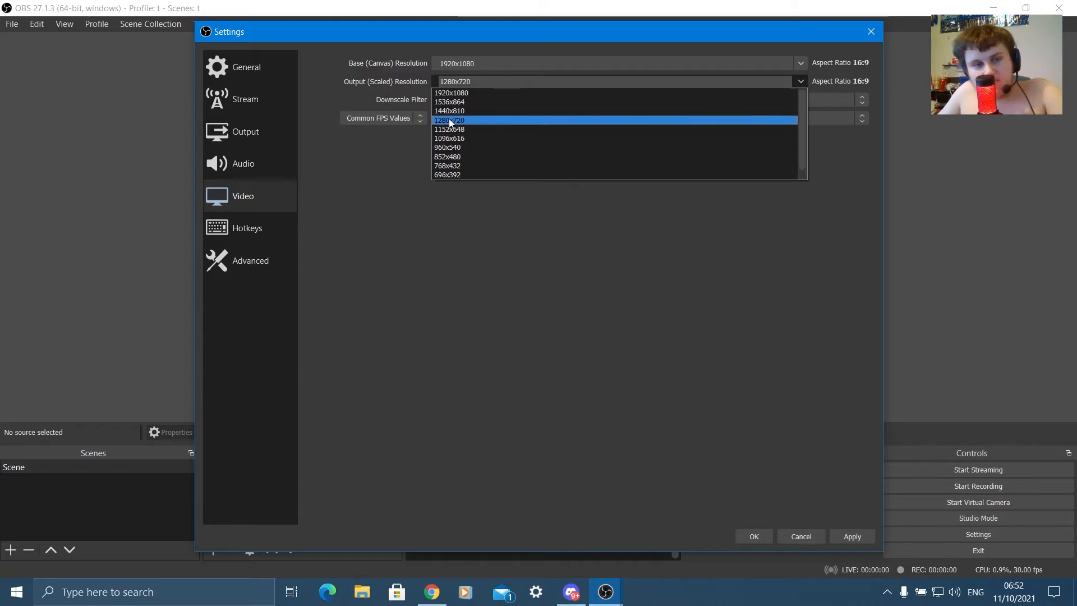
{"action": "left_click", "coordinate": [448, 120]}
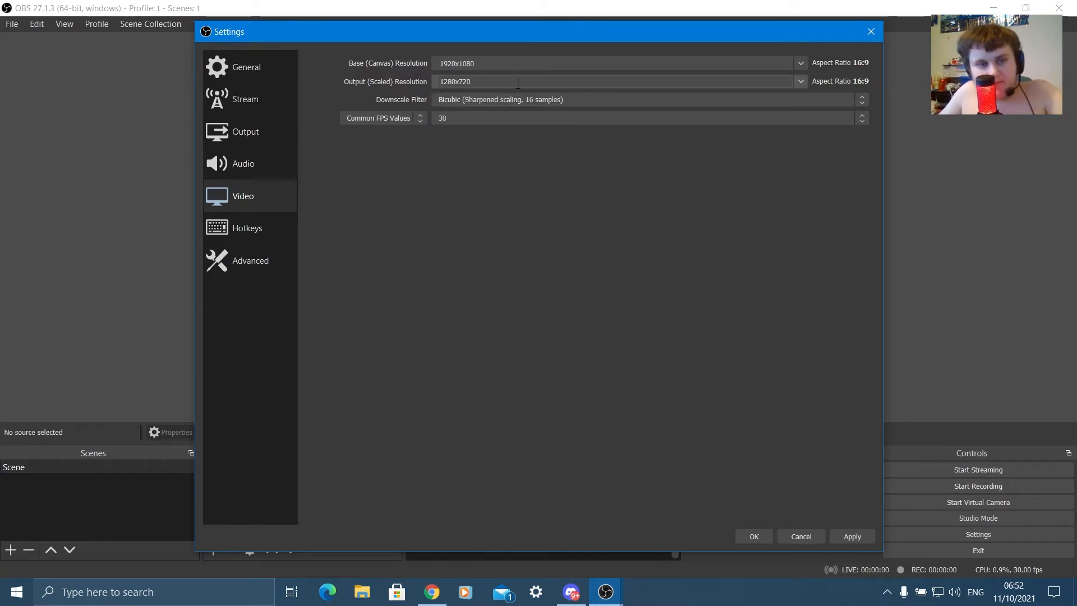
Set the downscale filter to Lanczos (Sharpened scaling, 36 samples) and the common FPS value to 30
{"action": "left_click", "coordinate": [505, 99]}
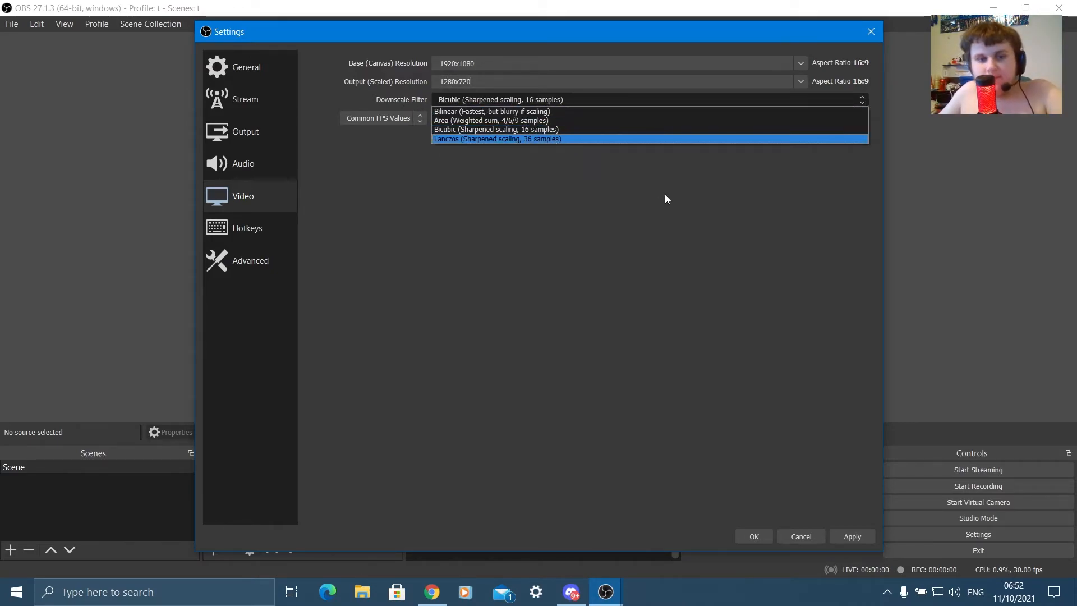
{"action": "left_click", "coordinate": [512, 138]}
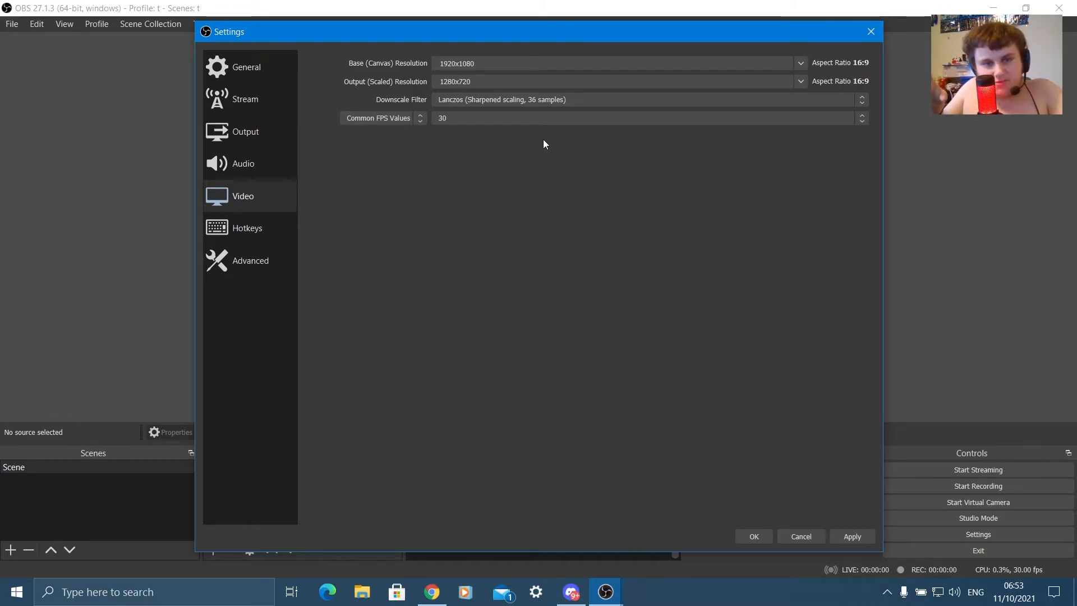
{"action": "left_click", "coordinate": [485, 123]}
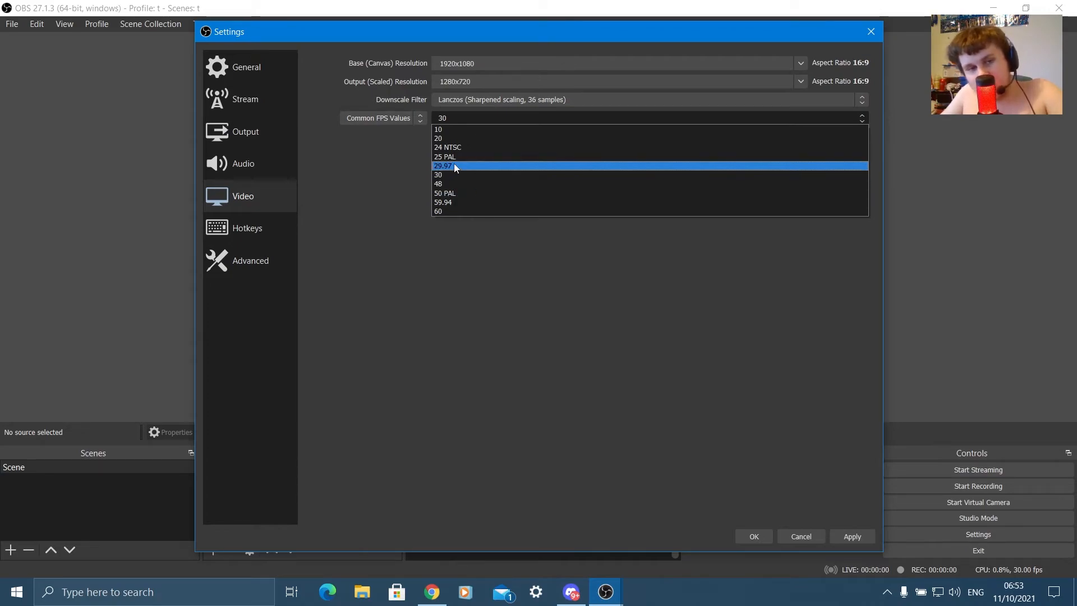
{"action": "left_click", "coordinate": [452, 176]}
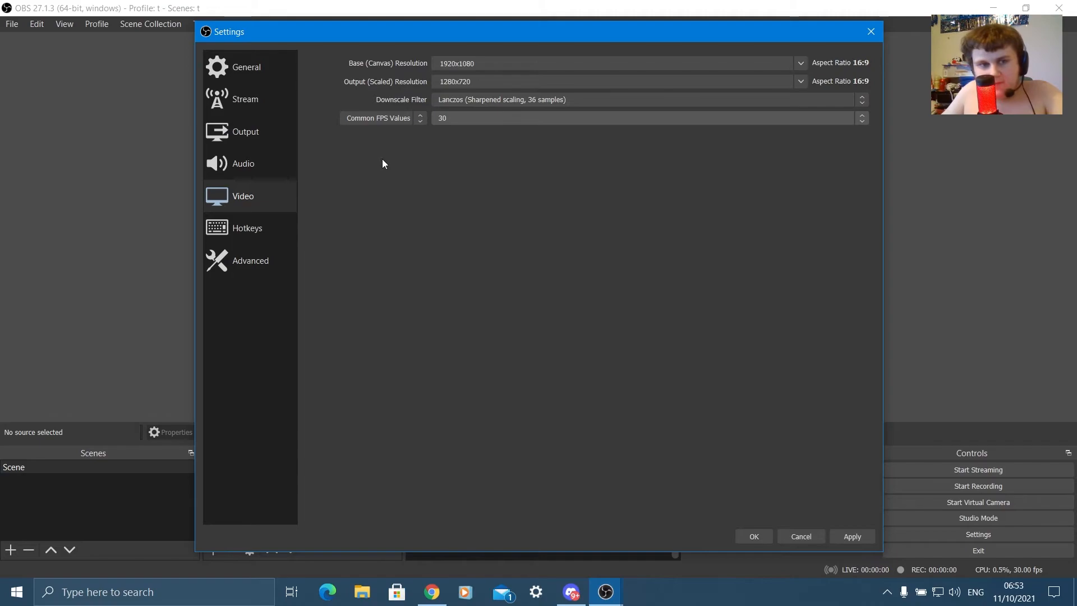
Set the process priority to High in the advanced settings, review the remaining advanced options and save the settings
{"action": "left_click", "coordinate": [250, 227]}
{"action": "left_click", "coordinate": [256, 260]}
{"action": "left_click", "coordinate": [489, 83]}
{"action": "left_click", "coordinate": [374, 79]}
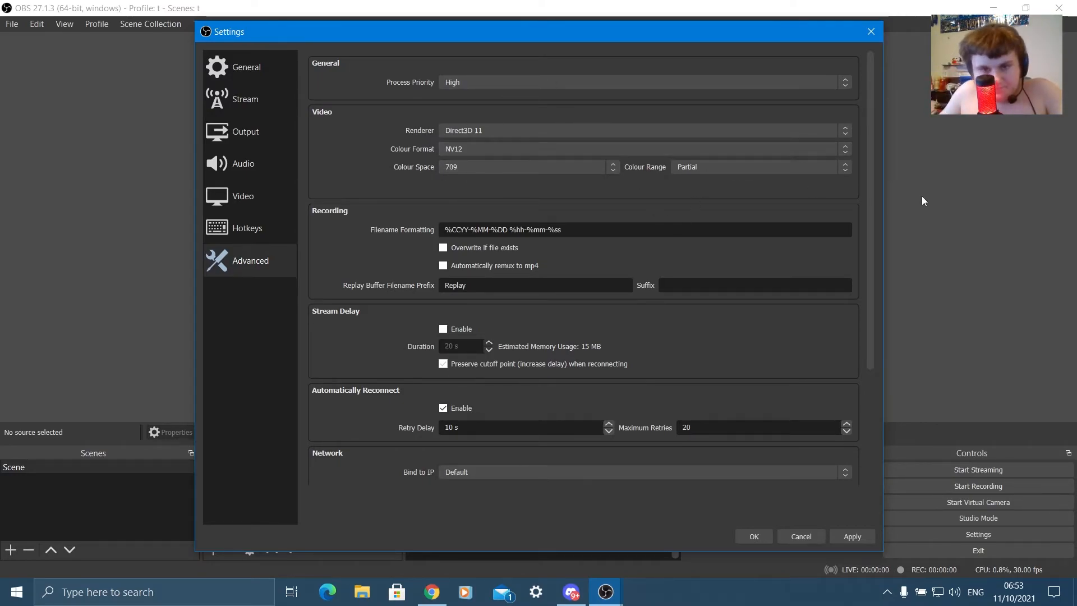
{"action": "left_click_drag", "start_coordinate": [870, 184], "coordinate": [859, 445]}
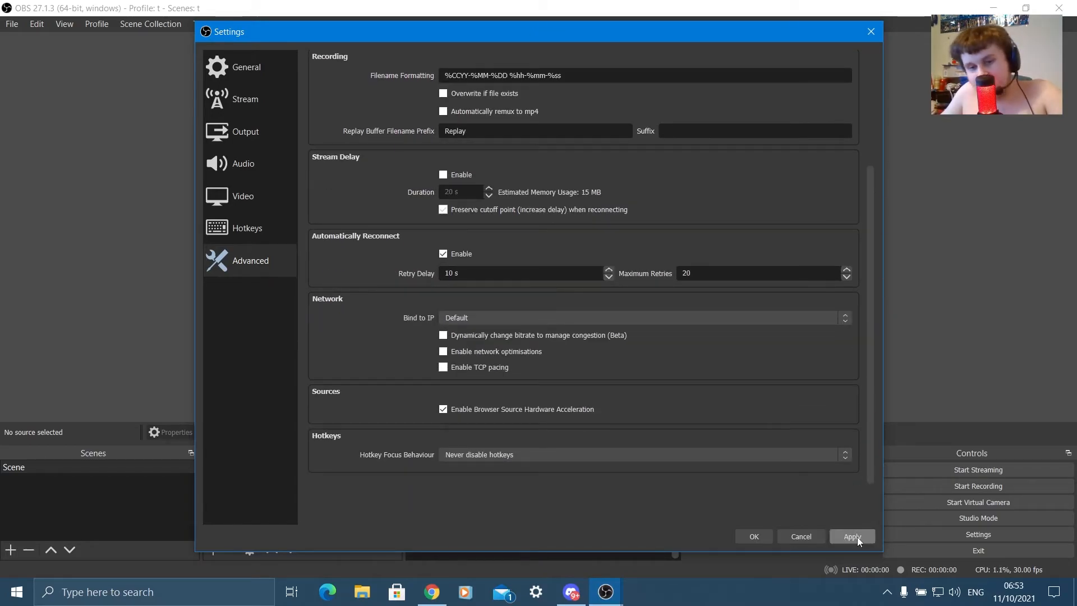
{"action": "left_click", "coordinate": [754, 536]}
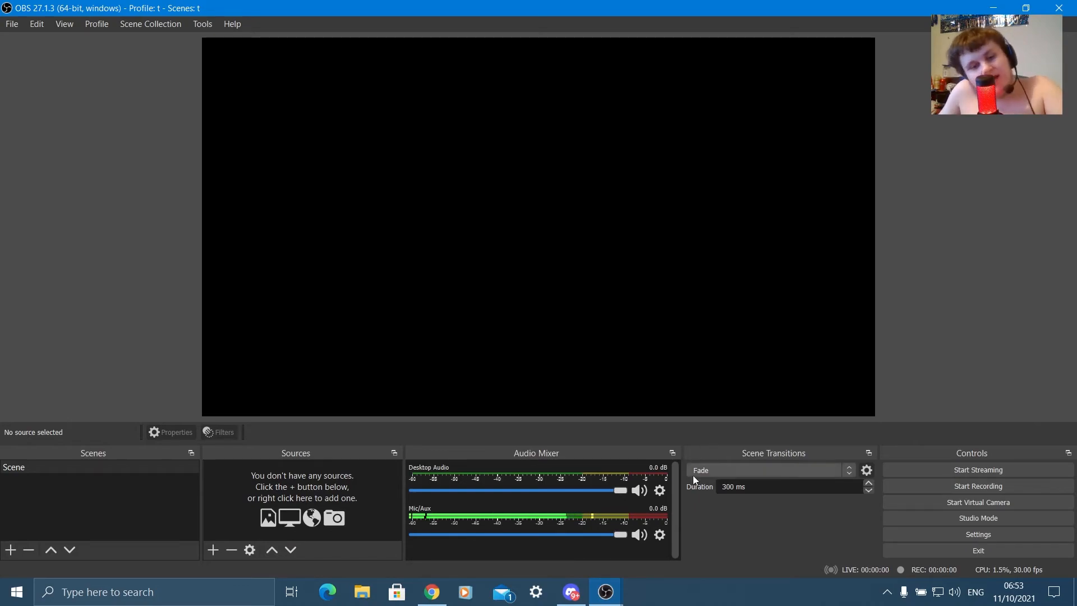
In the recording output settings, enable audio track 3 and disable tracks 4, 5 and 6, and save the change
{"action": "left_click", "coordinate": [961, 532]}
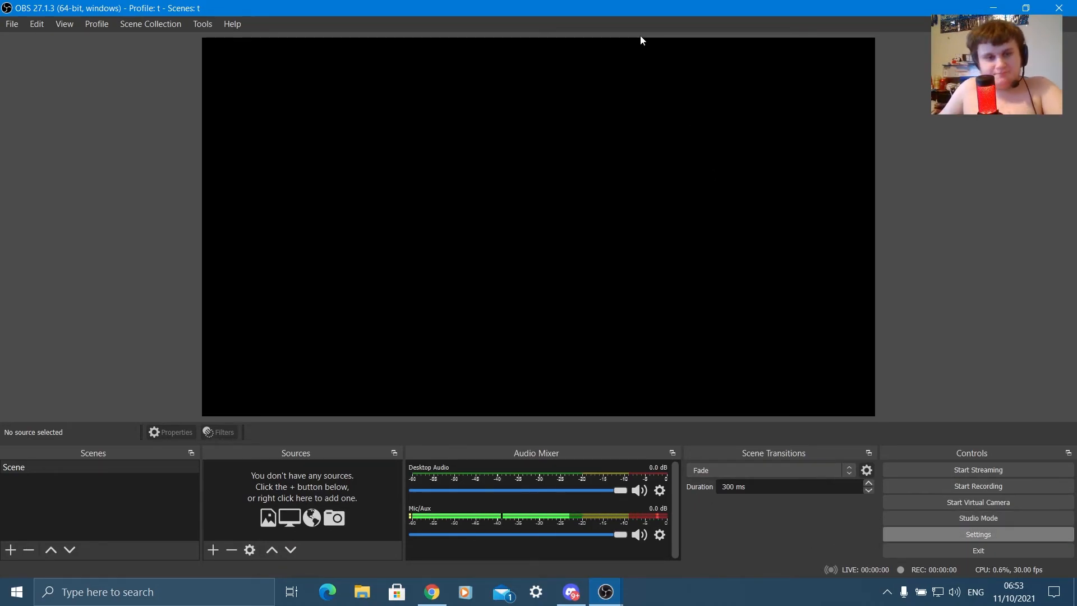
{"action": "left_click", "coordinate": [246, 132]}
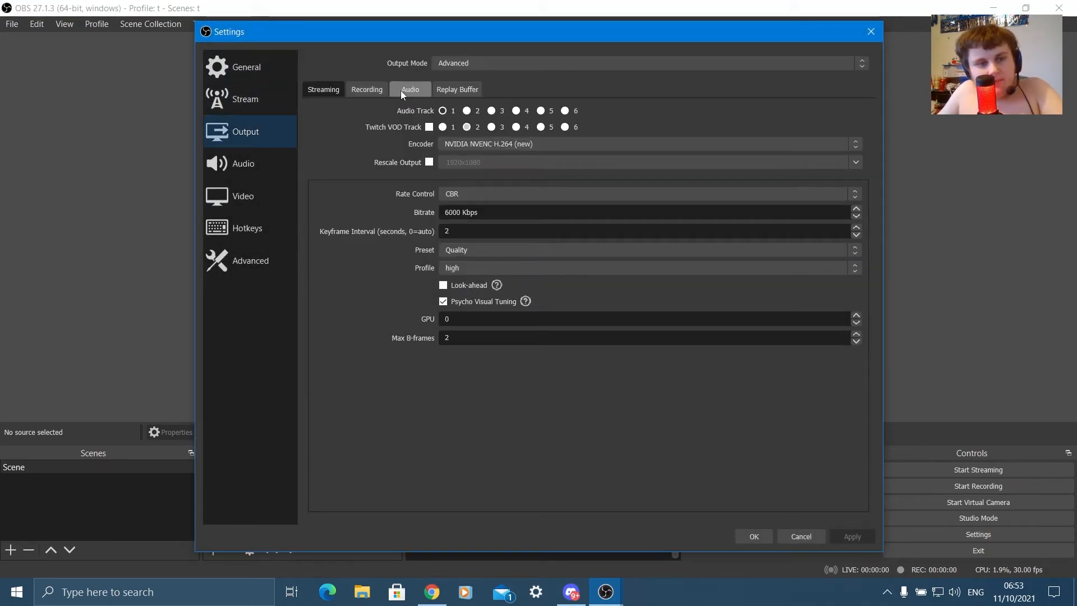
{"action": "left_click", "coordinate": [367, 89]}
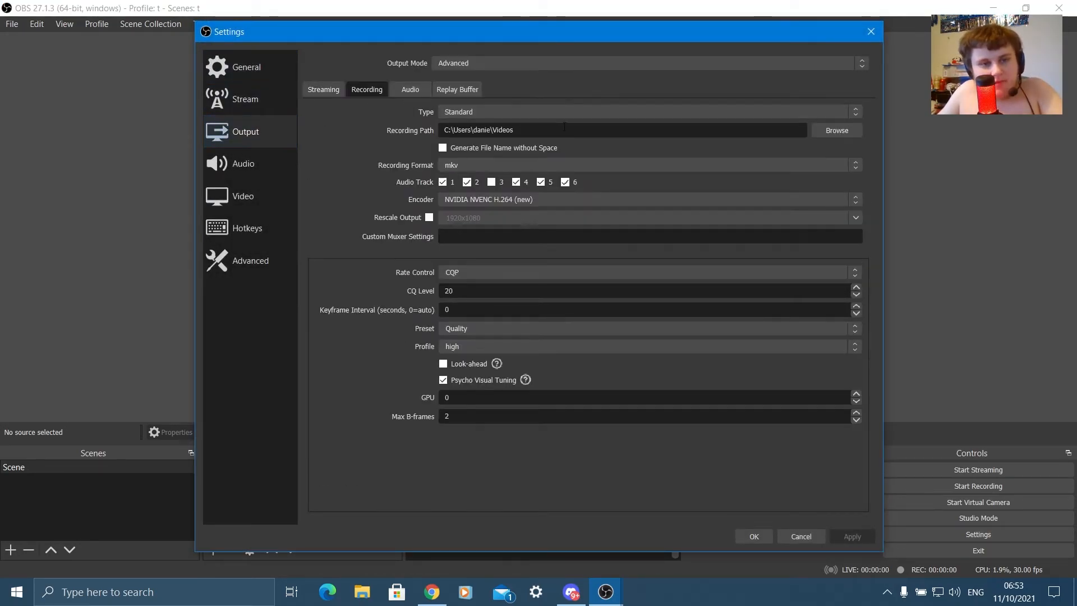
{"action": "left_click", "coordinate": [492, 182]}
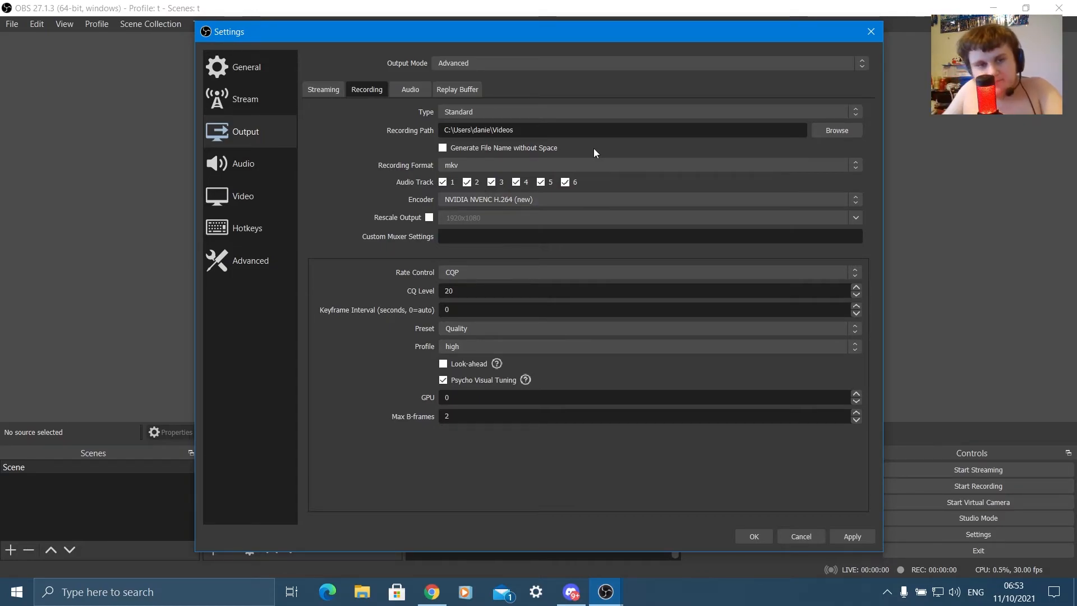
{"action": "left_click", "coordinate": [565, 181]}
{"action": "left_click", "coordinate": [540, 181]}
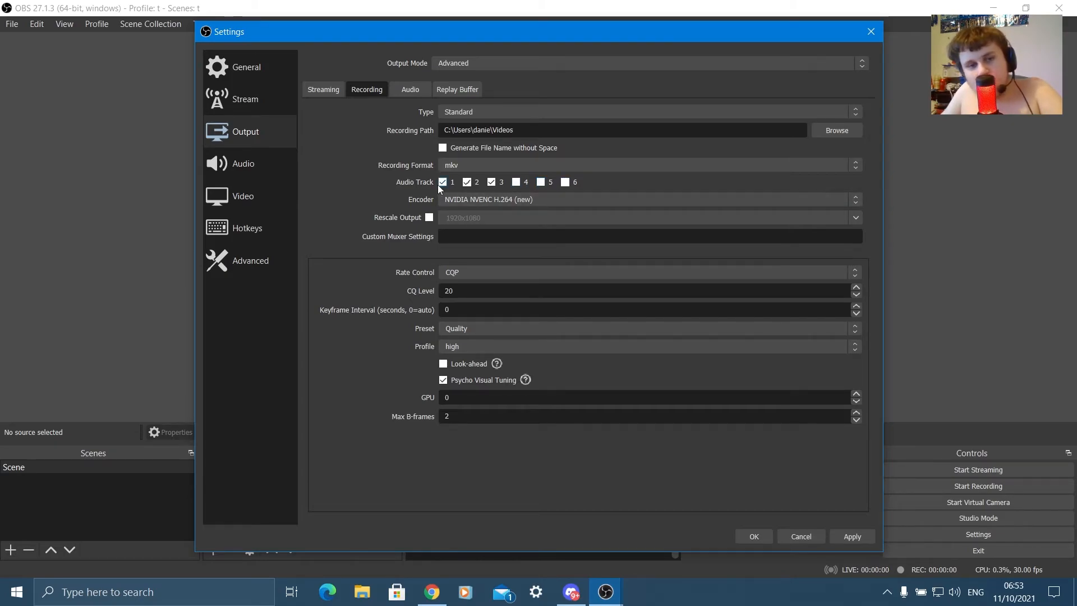
{"action": "left_click", "coordinate": [765, 533]}
{"action": "left_click", "coordinate": [980, 535]}
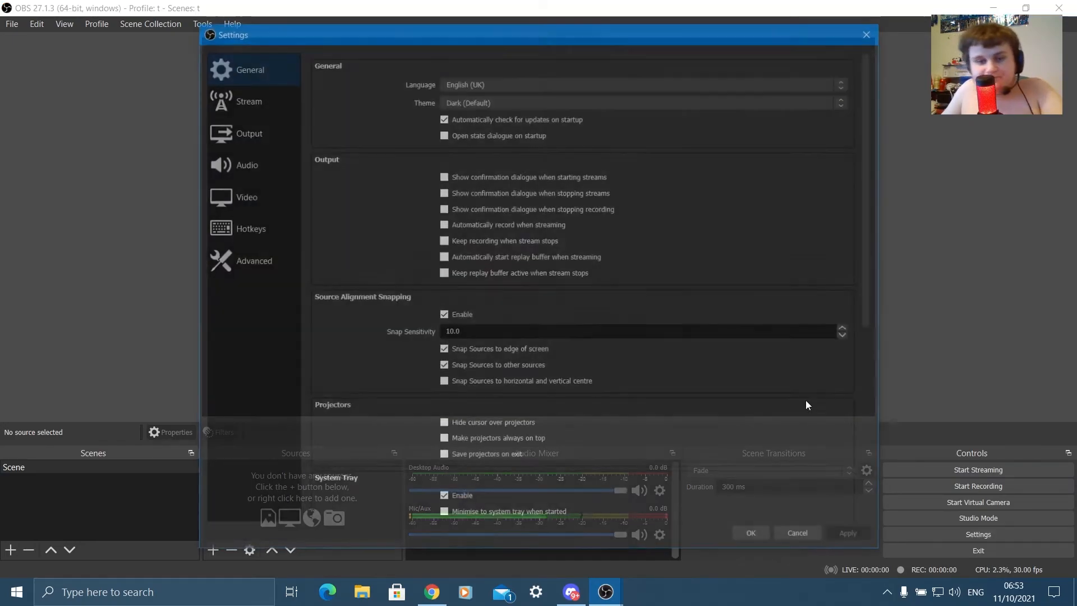
In the advanced audio properties, assign Desktop Audio to tracks 1 and 2 only
{"action": "left_click", "coordinate": [659, 490]}
{"action": "left_click", "coordinate": [702, 485]}
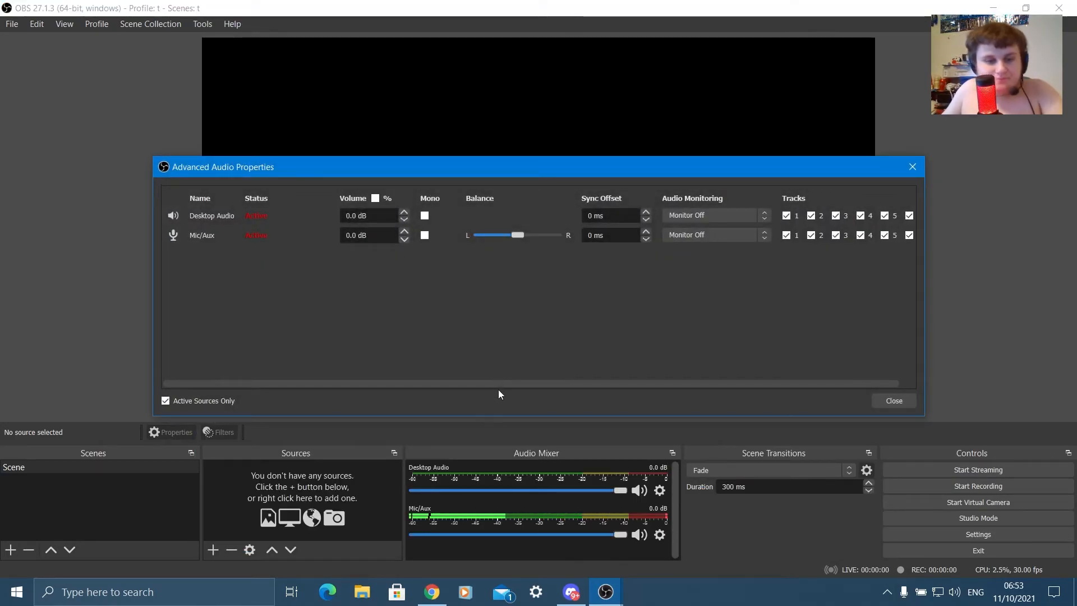
{"action": "left_click_drag", "start_coordinate": [499, 384], "coordinate": [645, 383]}
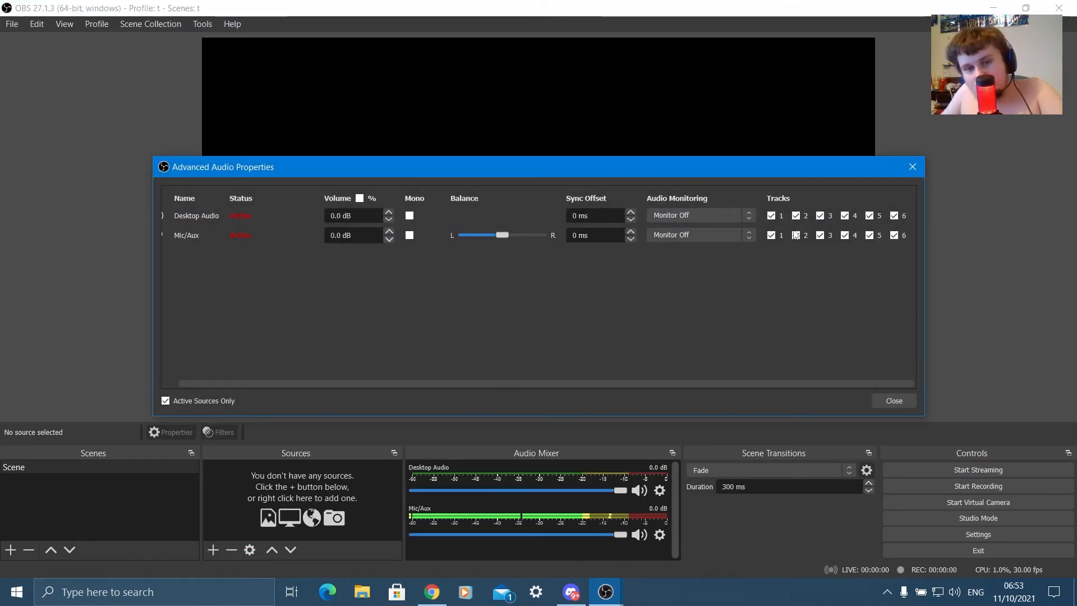
{"action": "left_click", "coordinate": [894, 215]}
{"action": "left_click", "coordinate": [869, 216]}
{"action": "left_click", "coordinate": [845, 216]}
{"action": "left_click", "coordinate": [820, 215]}
{"action": "left_click", "coordinate": [796, 216]}
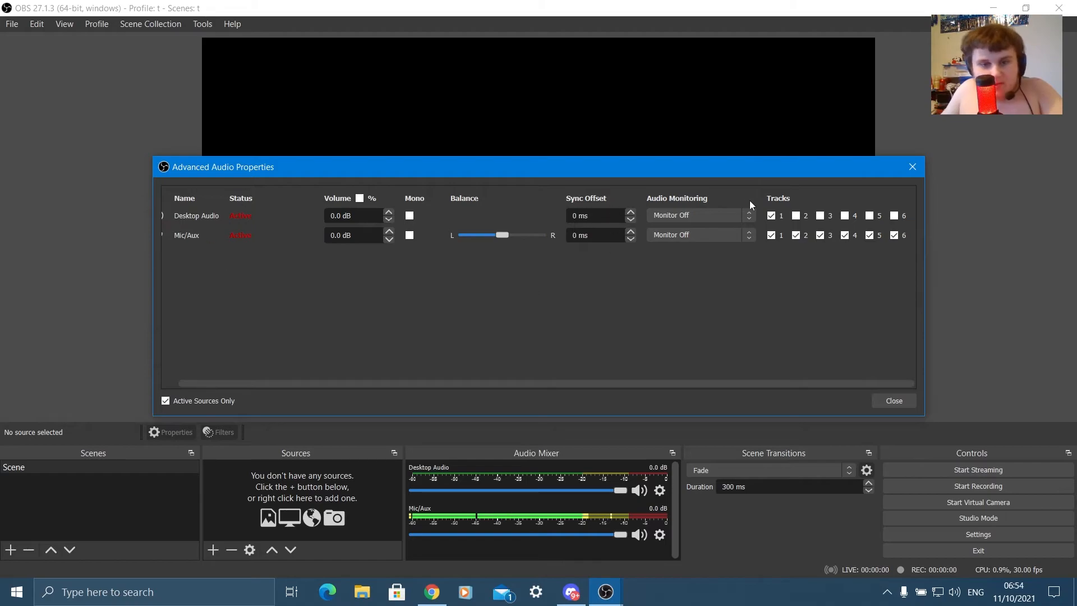
{"action": "left_click", "coordinate": [795, 215]}
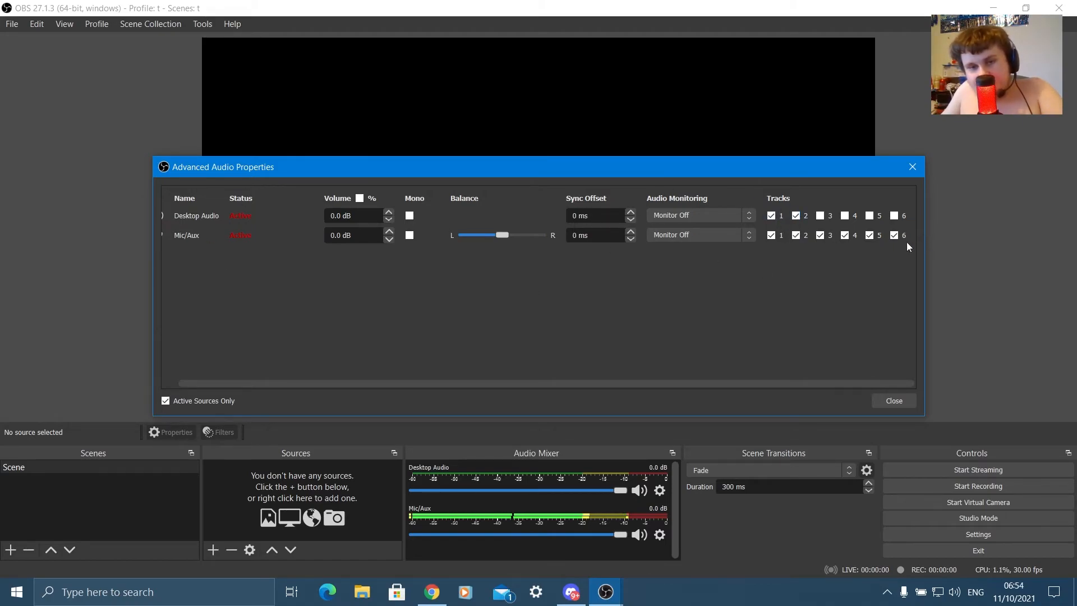
Assign Mic/Aux to tracks 1 and 3 only and close the advanced audio properties
{"action": "left_click", "coordinate": [852, 237]}
{"action": "left_click", "coordinate": [821, 235]}
{"action": "left_click", "coordinate": [797, 236]}
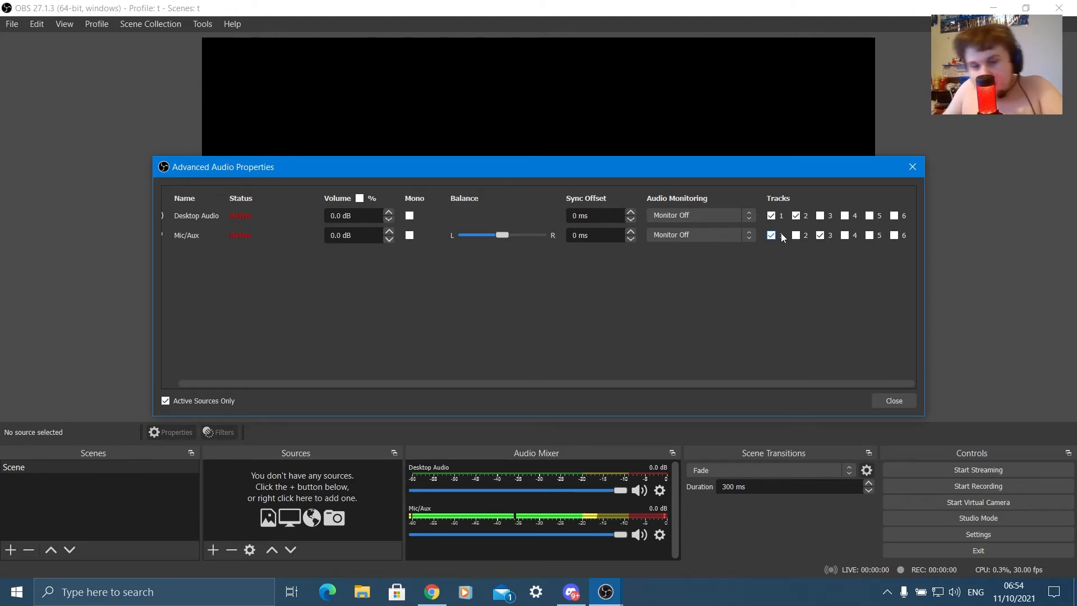
{"action": "left_click", "coordinate": [893, 400]}
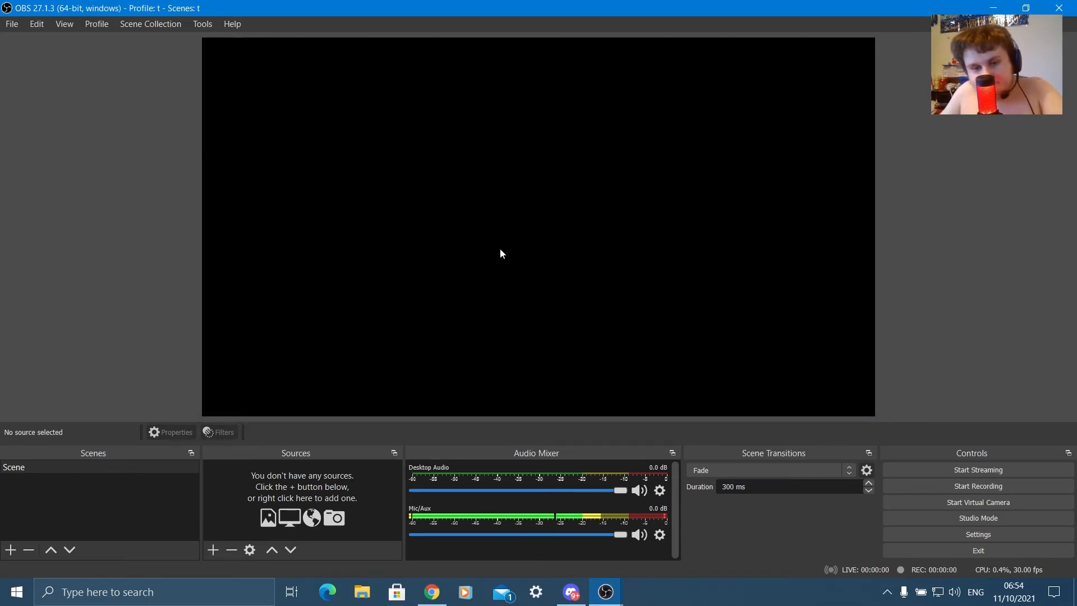
Add a new Display Capture source for the primary monitor to the scene with the default name
{"action": "left_click", "coordinate": [212, 550]}
{"action": "left_click", "coordinate": [244, 370]}
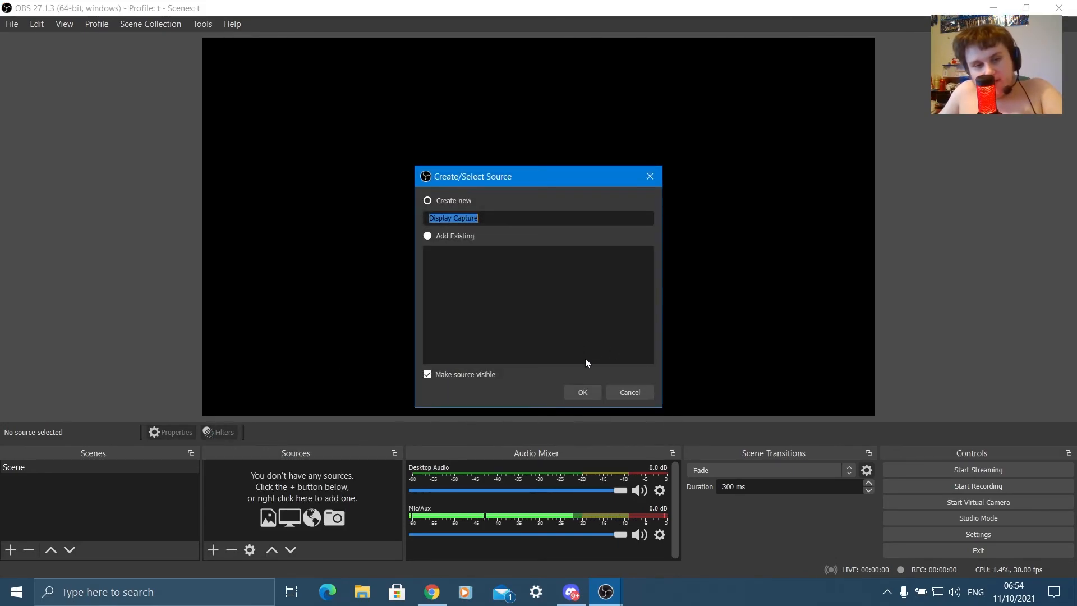
{"action": "key", "text": "Return"}
{"action": "left_click", "coordinate": [656, 443]}
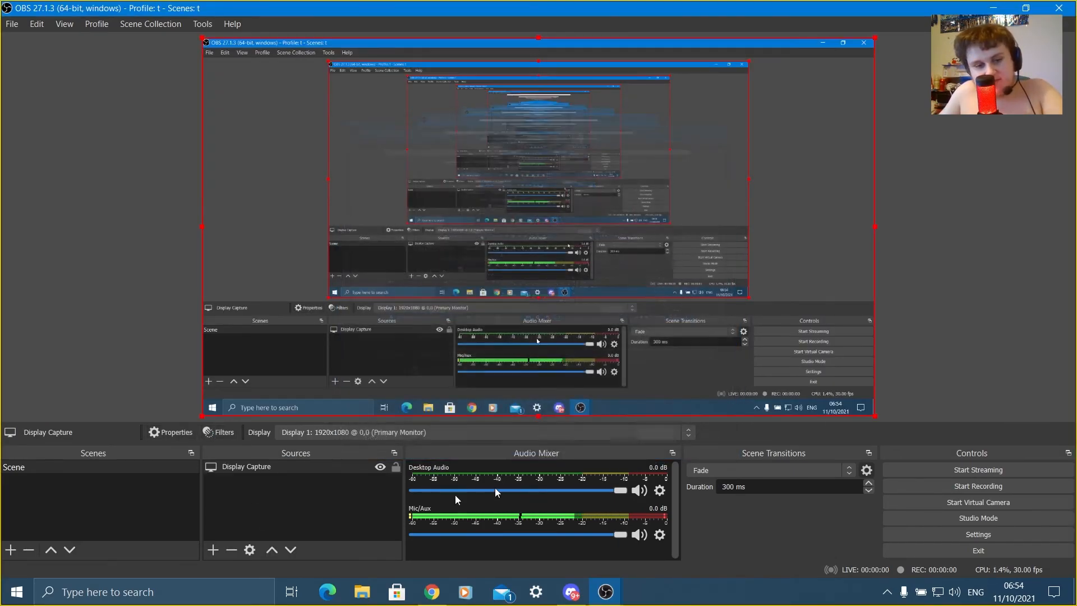
Review the Display Capture source's capture method and display options, and remove the source from the scene
{"action": "double_click", "coordinate": [261, 467]}
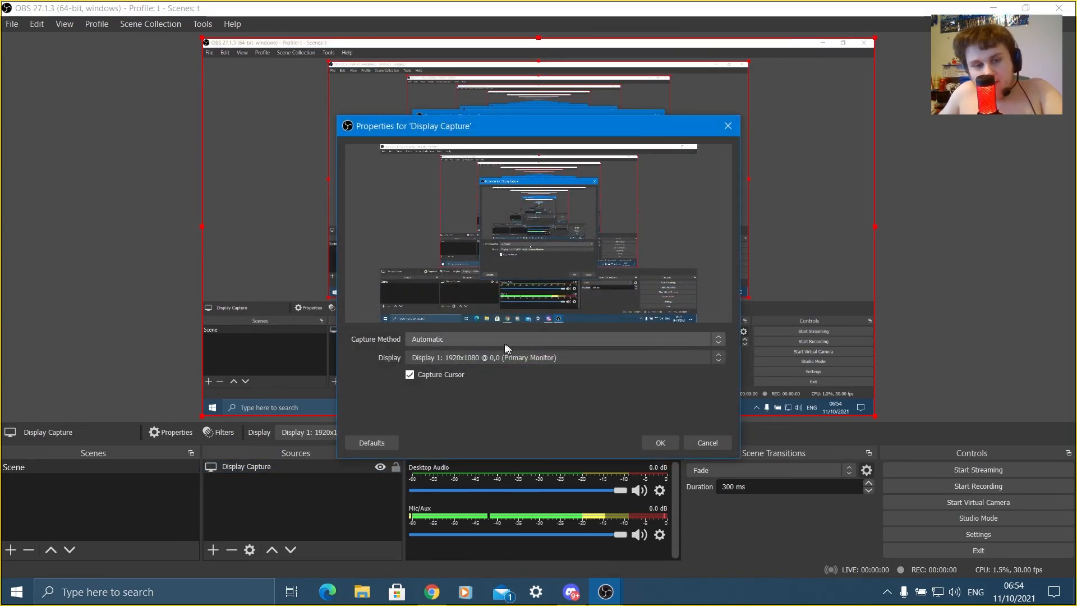
{"action": "left_click", "coordinate": [480, 339]}
{"action": "left_click", "coordinate": [450, 356]}
{"action": "left_click", "coordinate": [656, 442]}
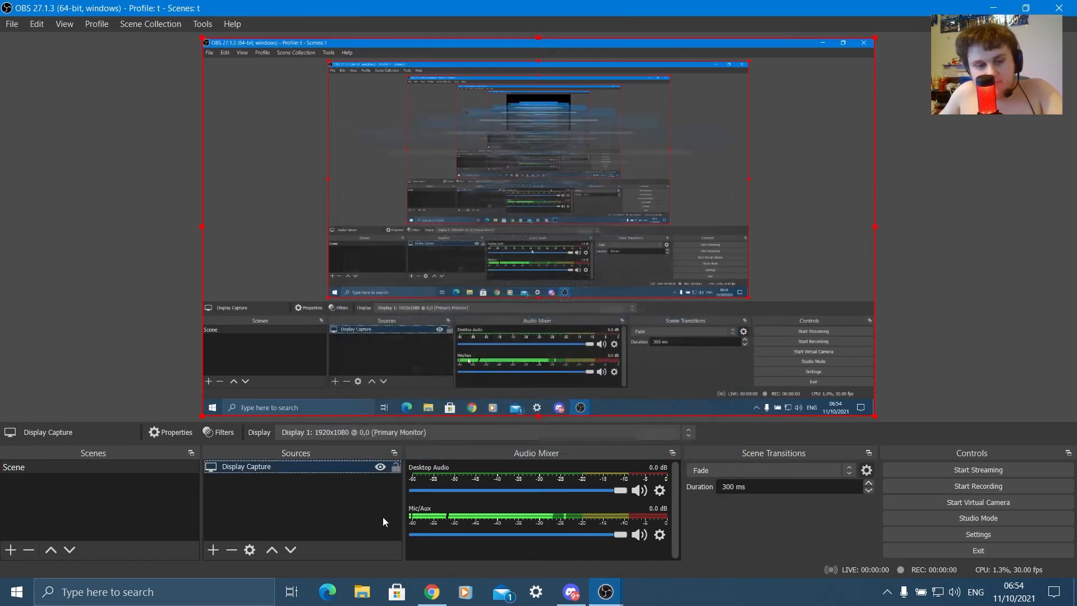
{"action": "left_click", "coordinate": [231, 549]}
{"action": "left_click", "coordinate": [585, 319]}
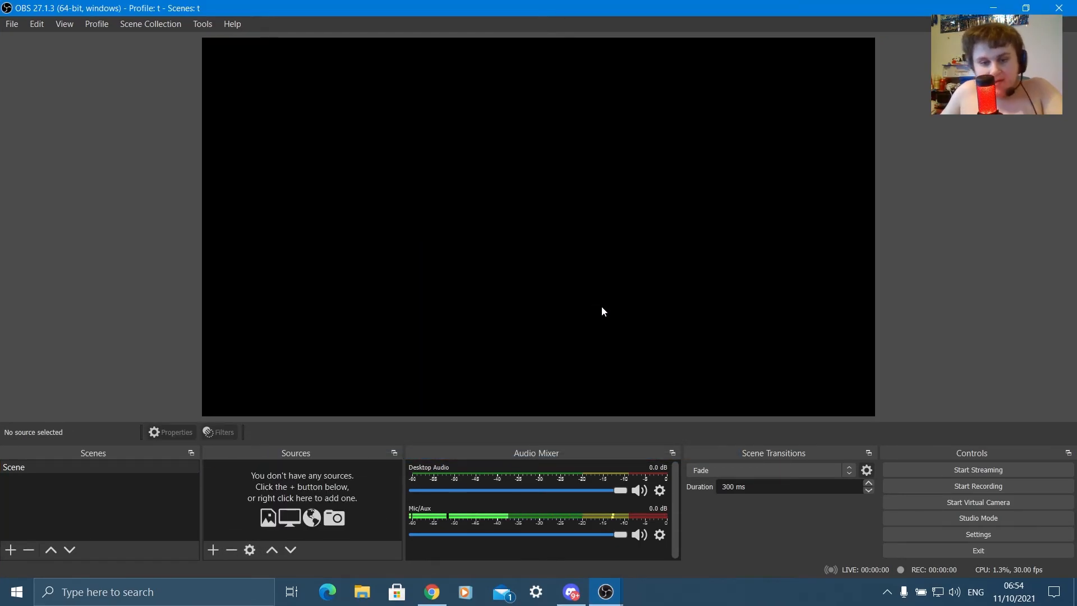